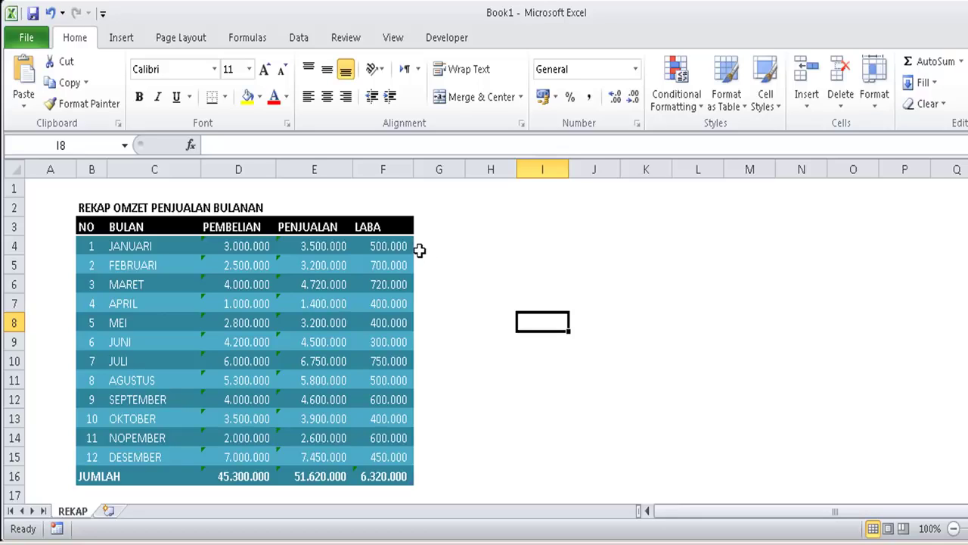
- Review the monthly sales table, including its month rows and the PEMBELIAN, PENJUALAN and LABA headings
click(429, 225)
click(438, 246)
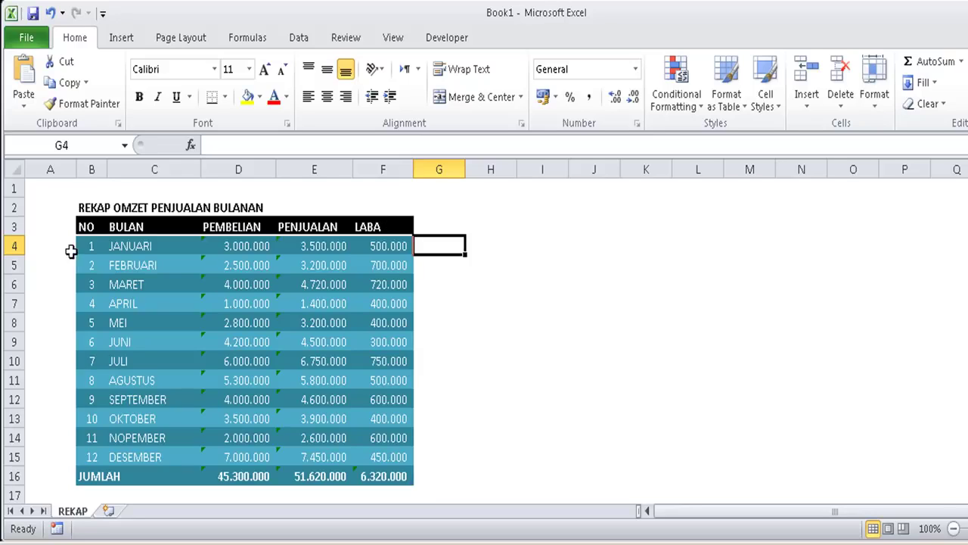
drag(90, 225, 386, 474)
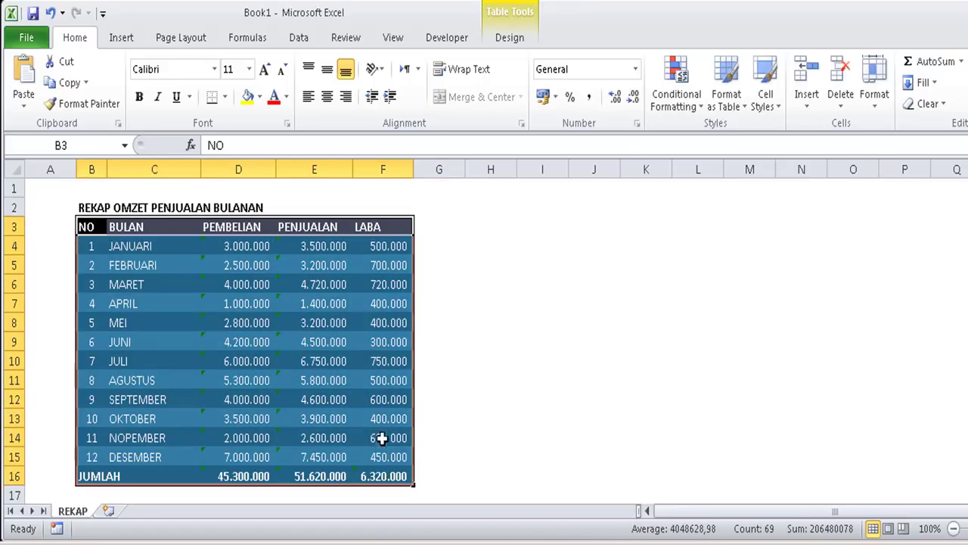
click(471, 306)
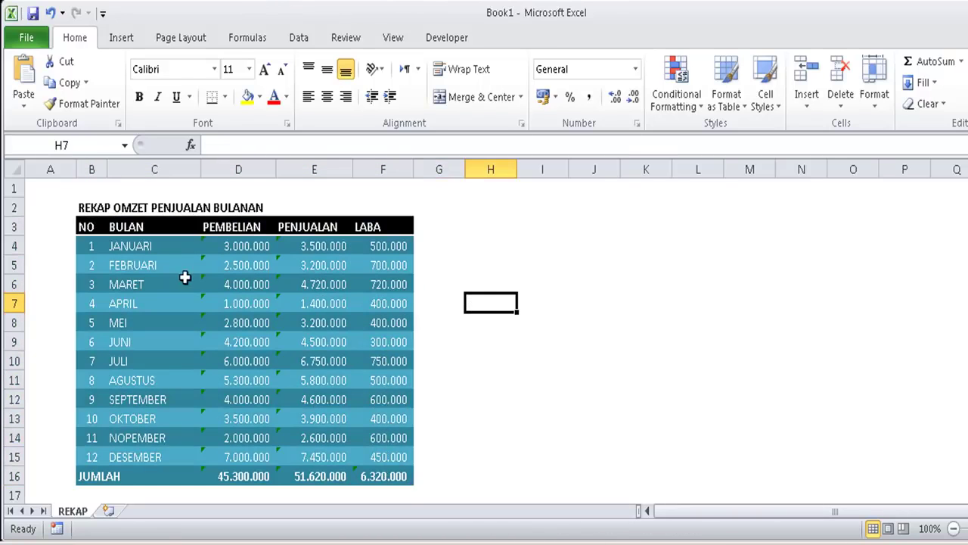
click(129, 246)
click(161, 440)
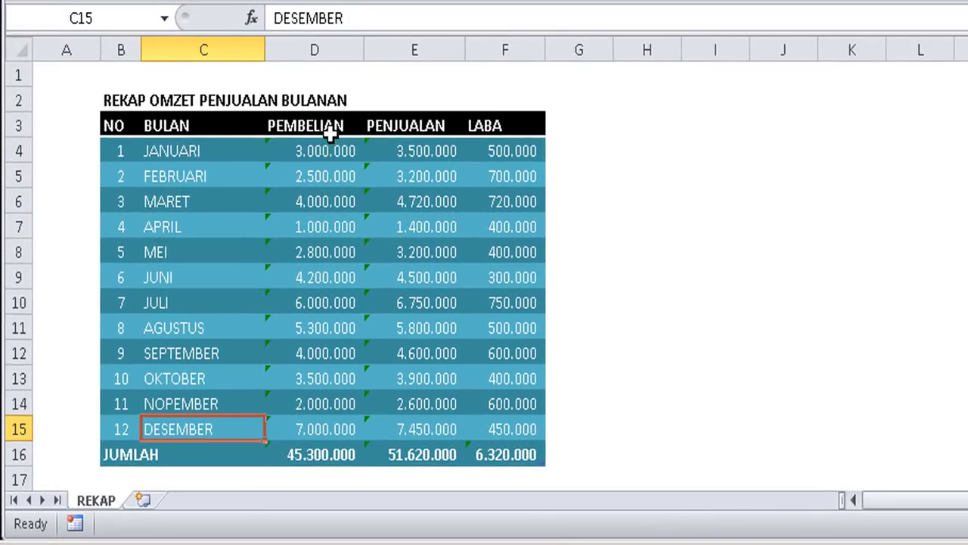
click(332, 125)
click(397, 122)
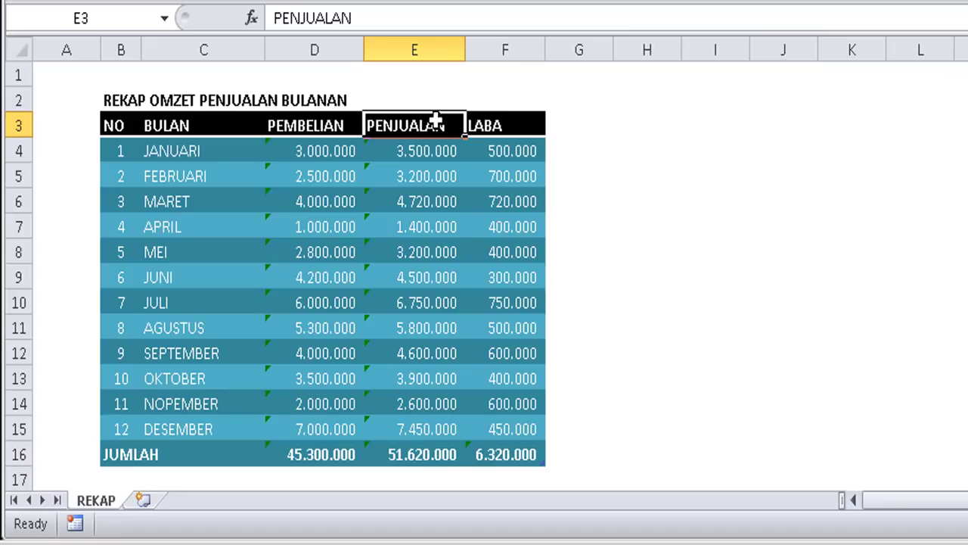
click(495, 123)
click(586, 122)
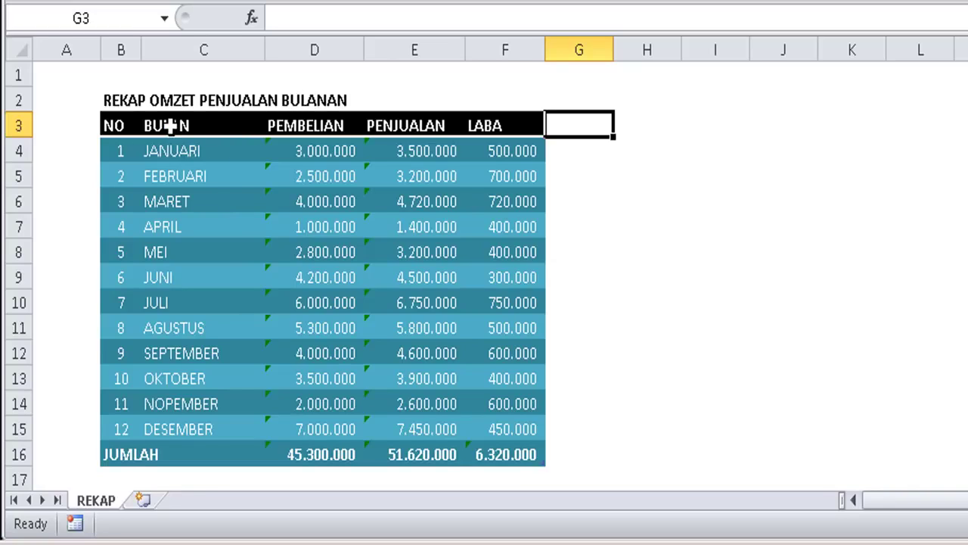
- Insert a 2-D line chart with markers from the BULAN-to-LABA data in C3:F15 and delete it
drag(170, 125, 516, 425)
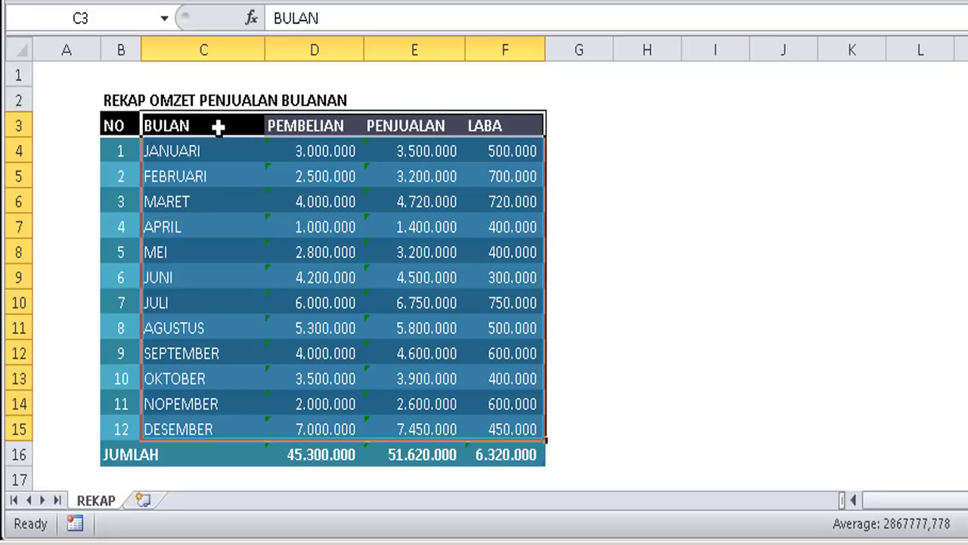
drag(186, 151, 495, 430)
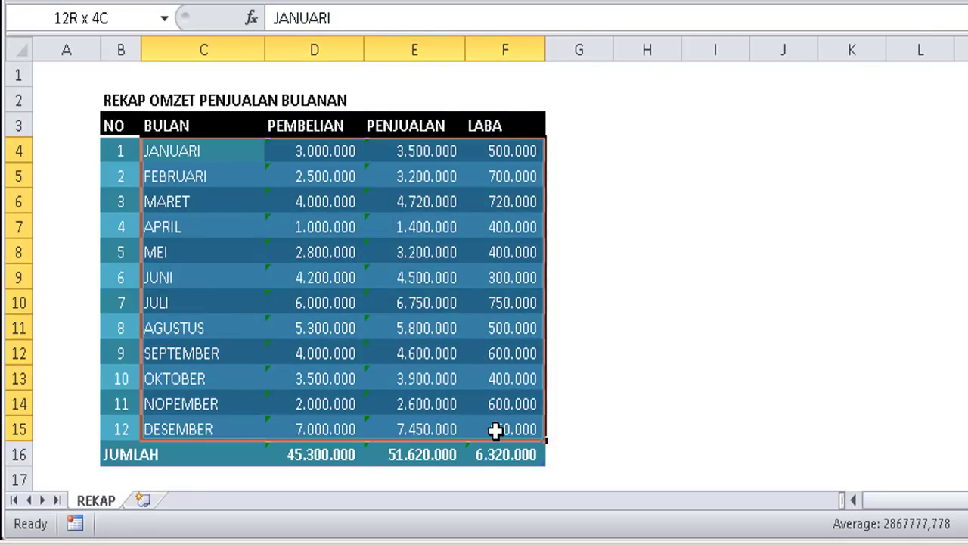
click(219, 130)
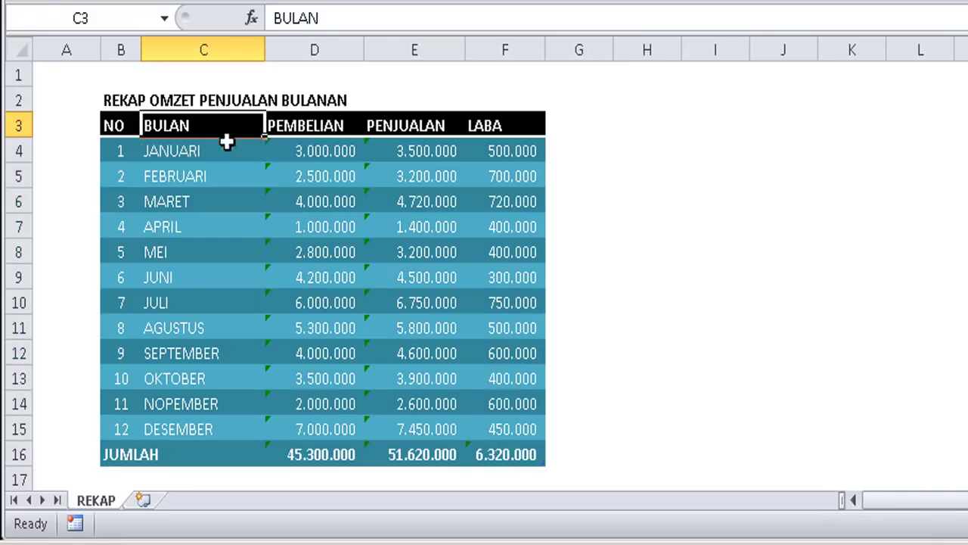
drag(227, 143, 507, 429)
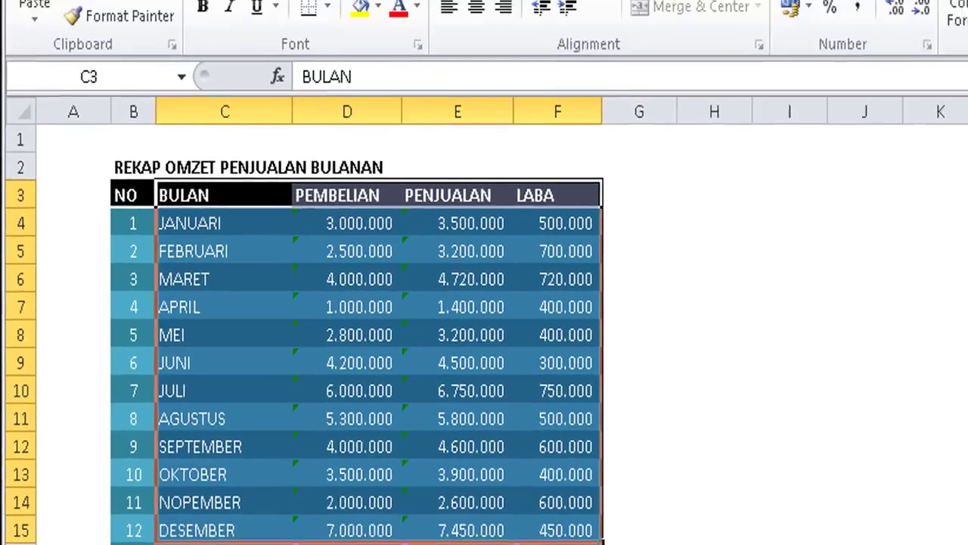
click(253, 57)
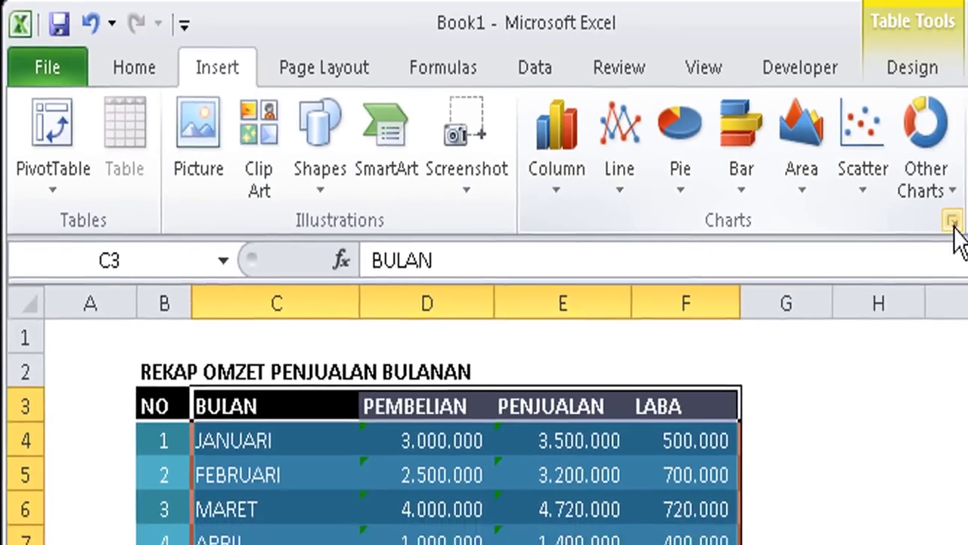
click(948, 225)
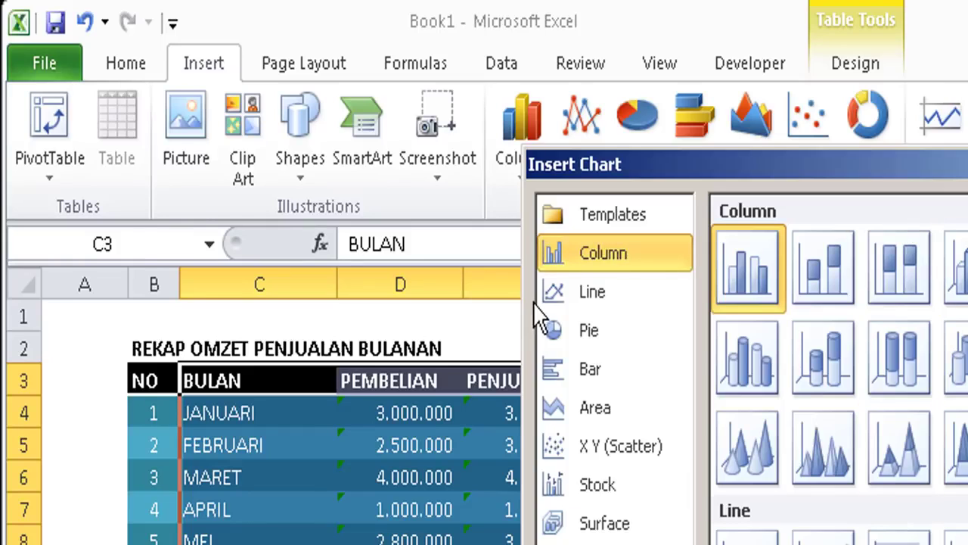
key(Escape)
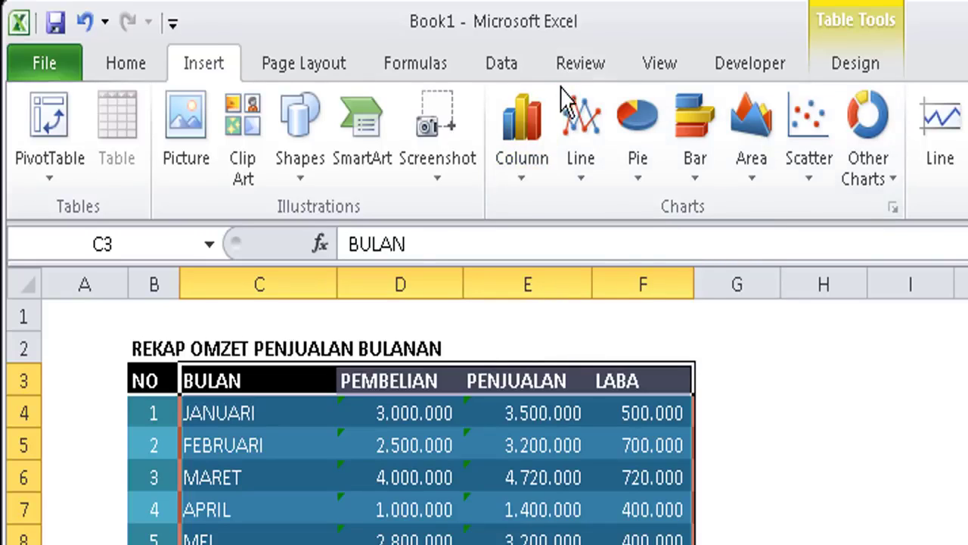
click(584, 163)
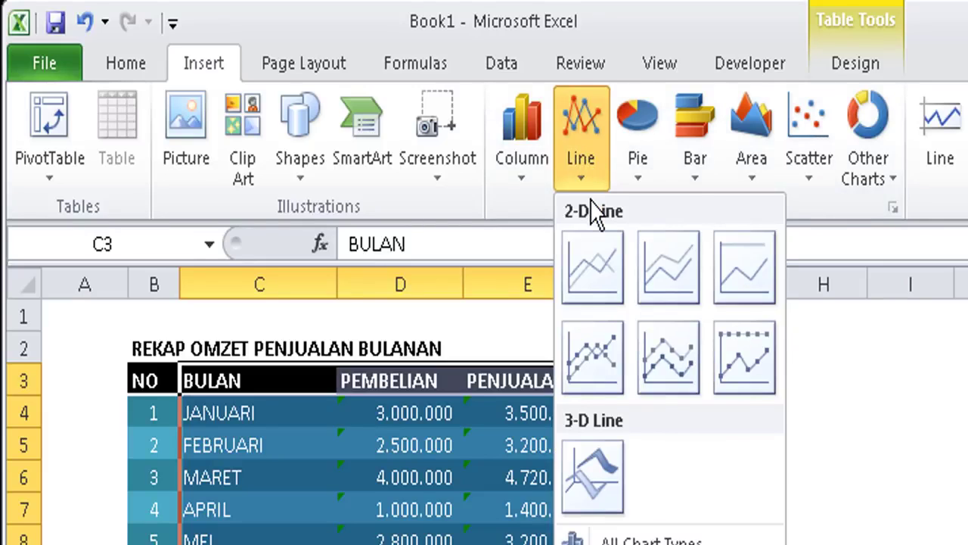
click(597, 369)
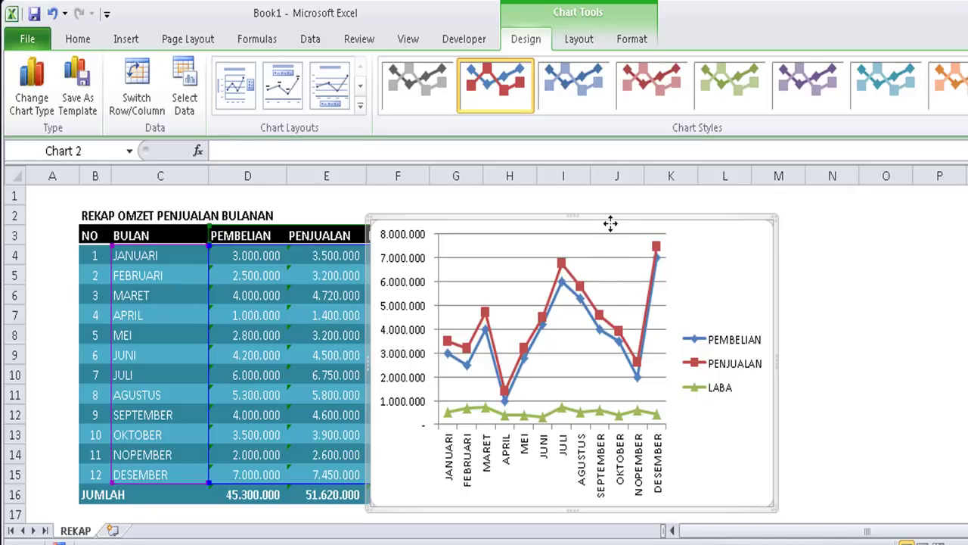
key(Delete)
click(590, 235)
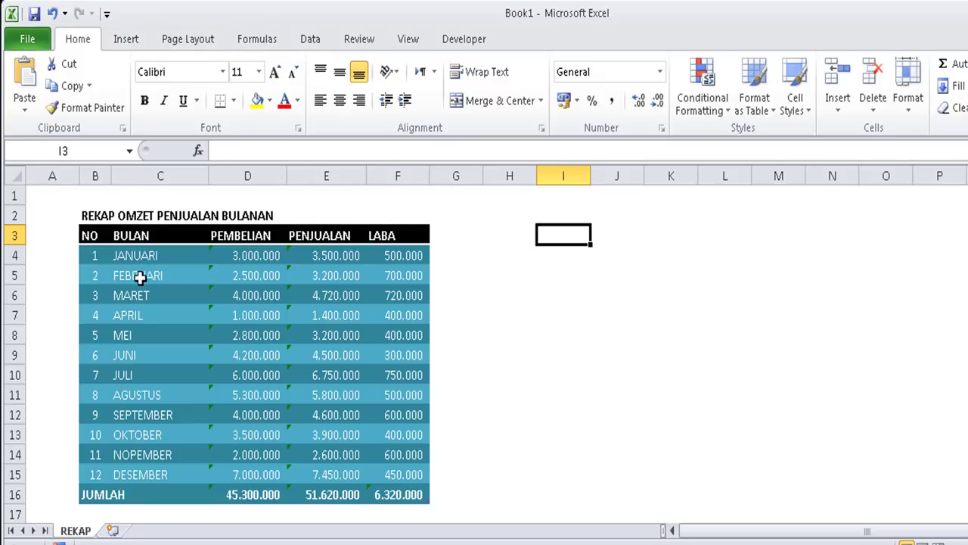
- Insert an empty 2-D line chart with markers and place it beside the sales table, clear of the LABA column
click(126, 40)
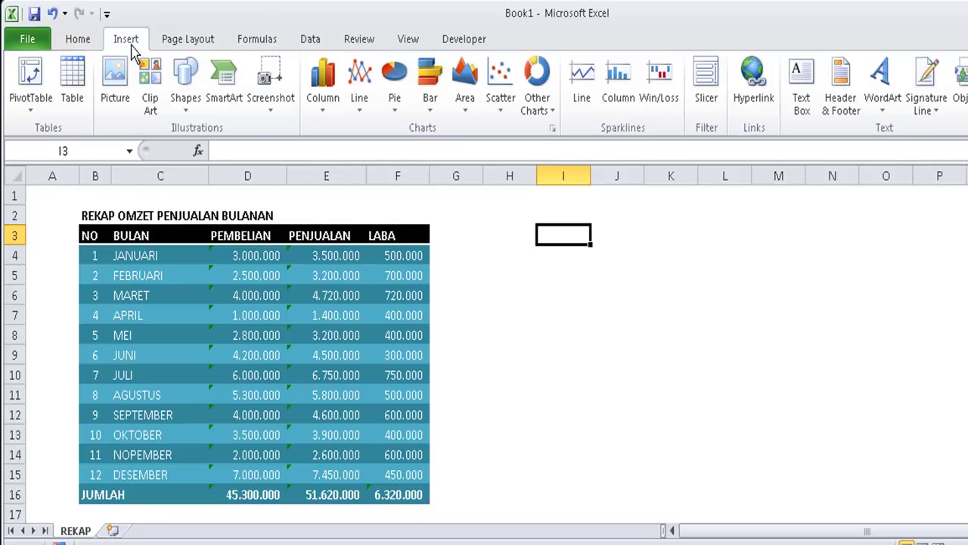
click(359, 83)
click(374, 218)
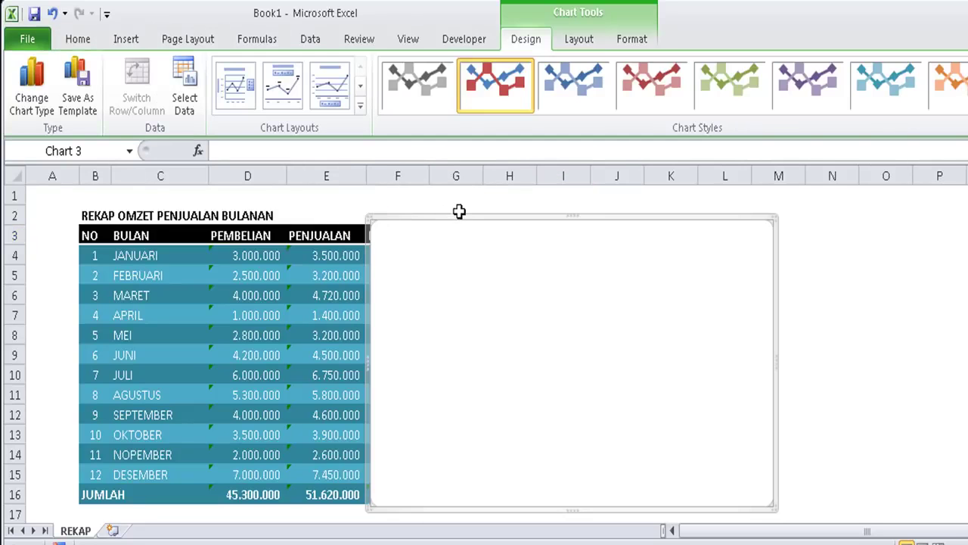
drag(465, 217, 540, 212)
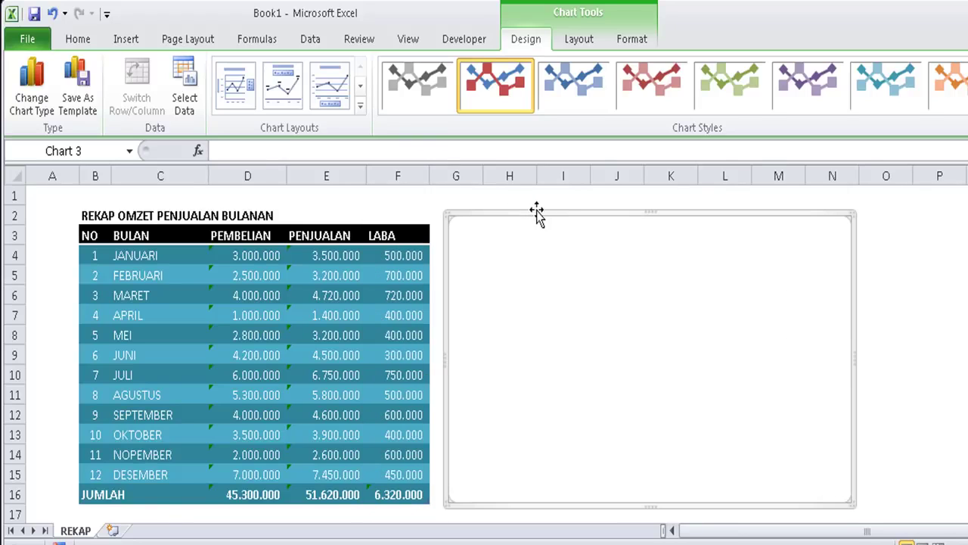
- Set the empty chart's data range to =REKAP!$C$3:$F$15, covering BULAN, PEMBELIAN, PENJUALAN and LABA without the JUMLAH row
click(193, 96)
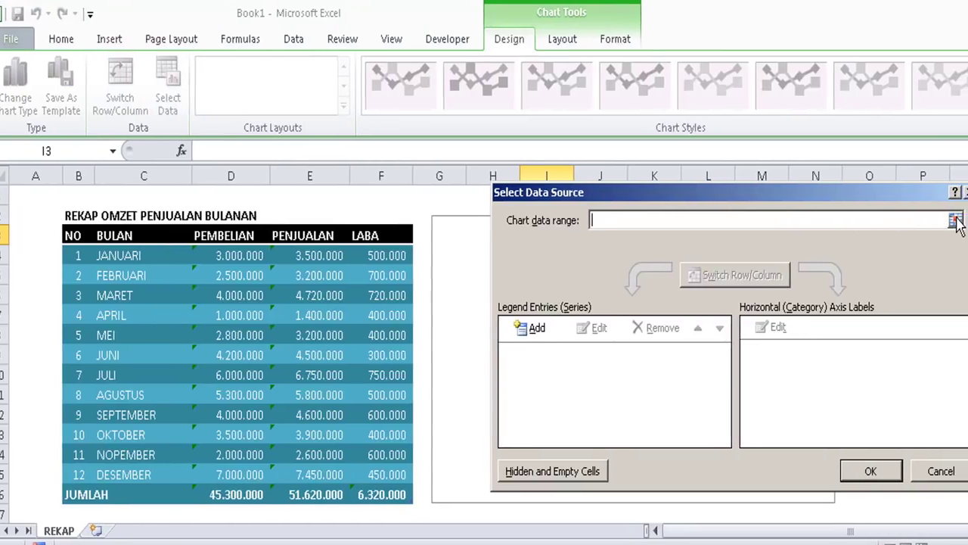
click(964, 220)
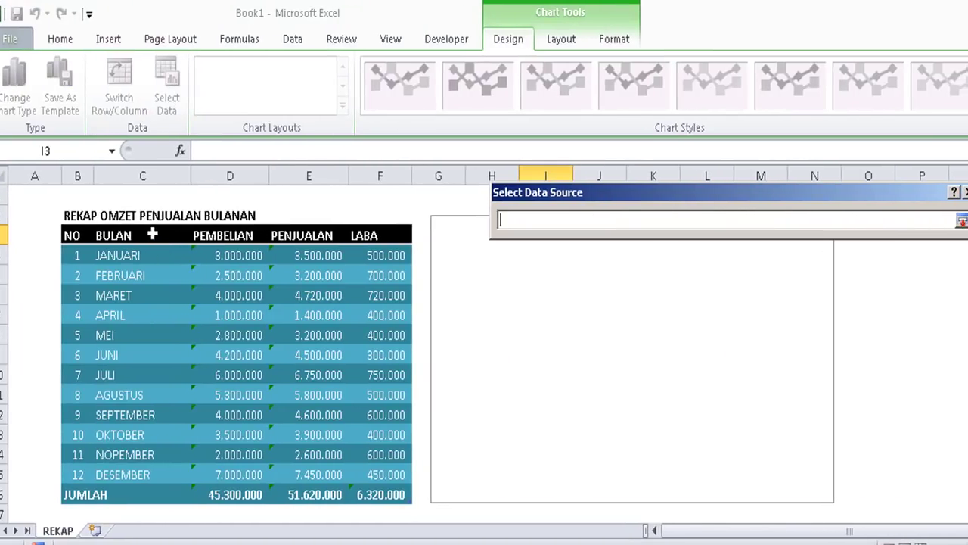
drag(152, 235, 383, 471)
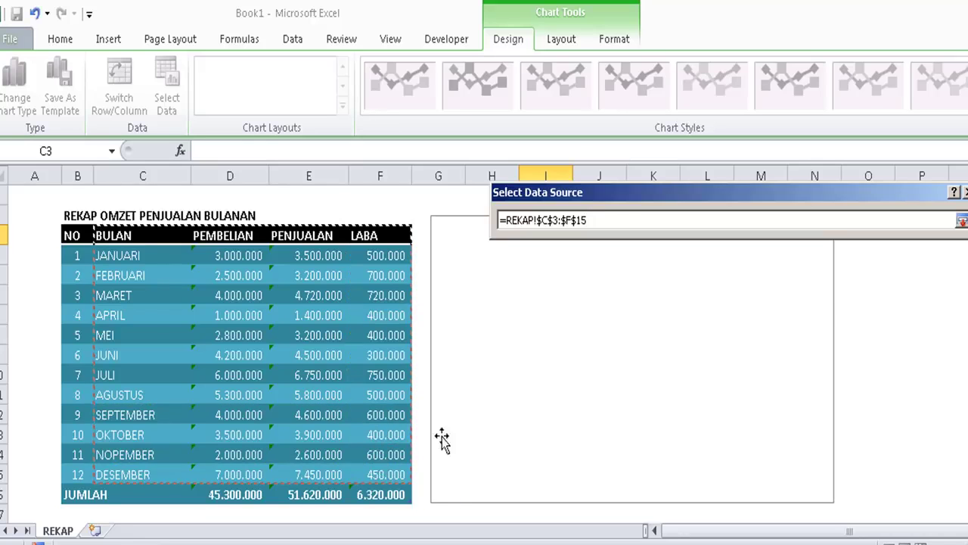
click(961, 220)
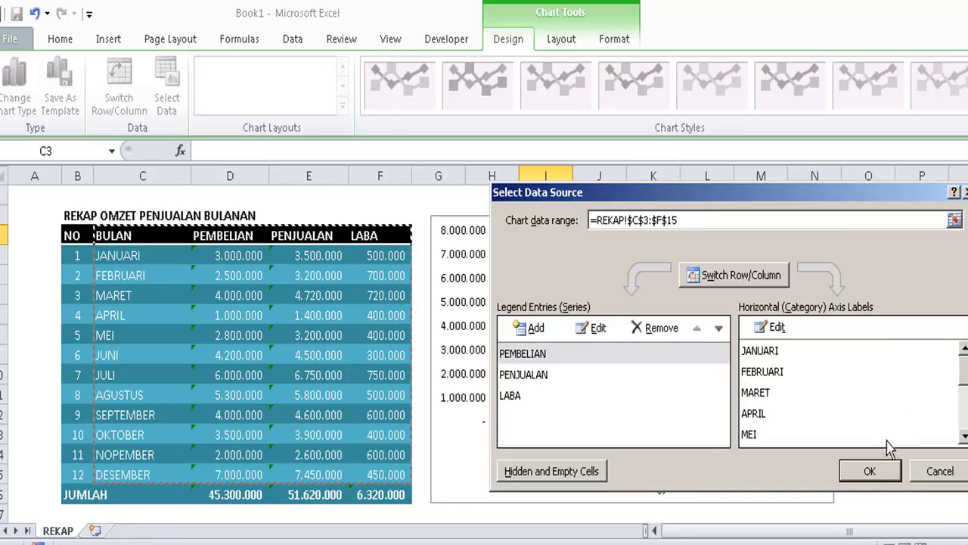
click(868, 470)
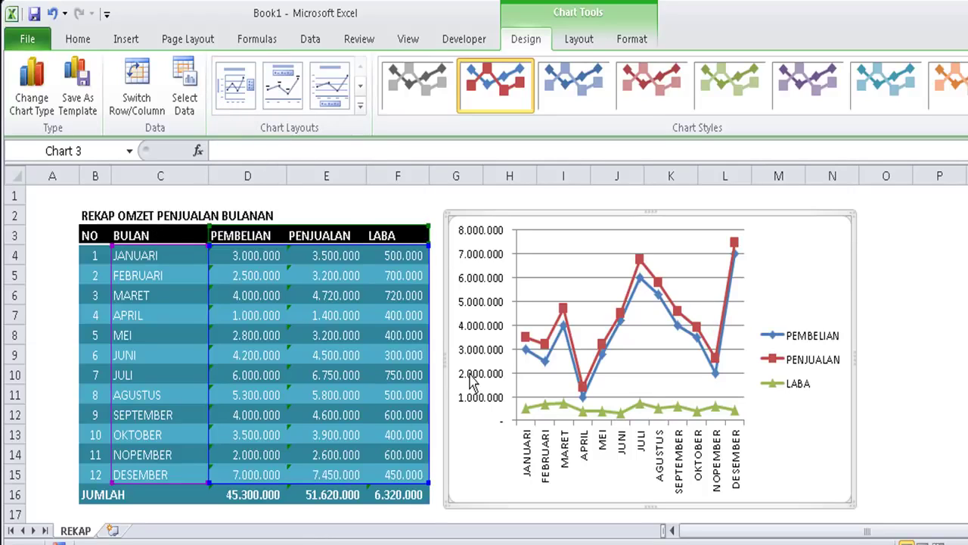
click(927, 336)
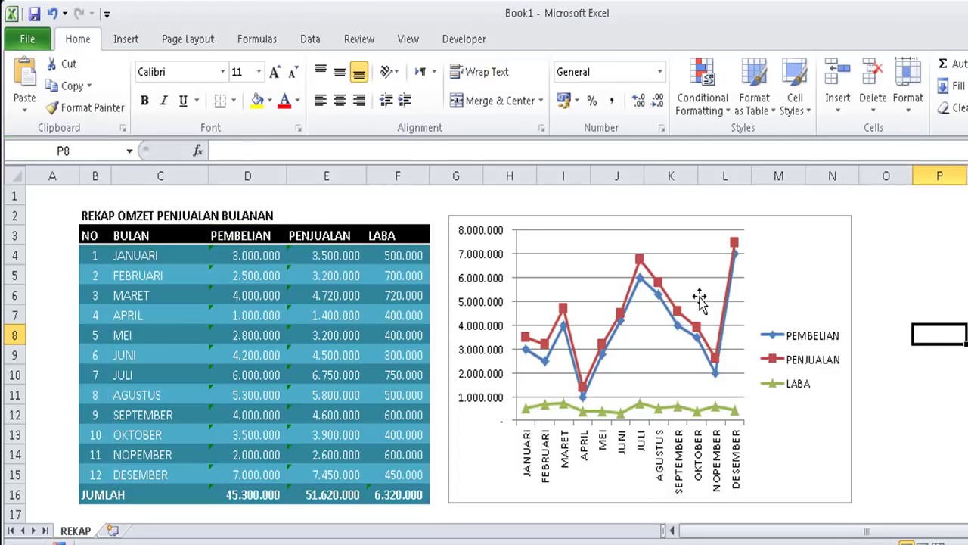
- Set the chart's legend position to Top, keeping the Format Legend dialog clear of the chart
click(700, 298)
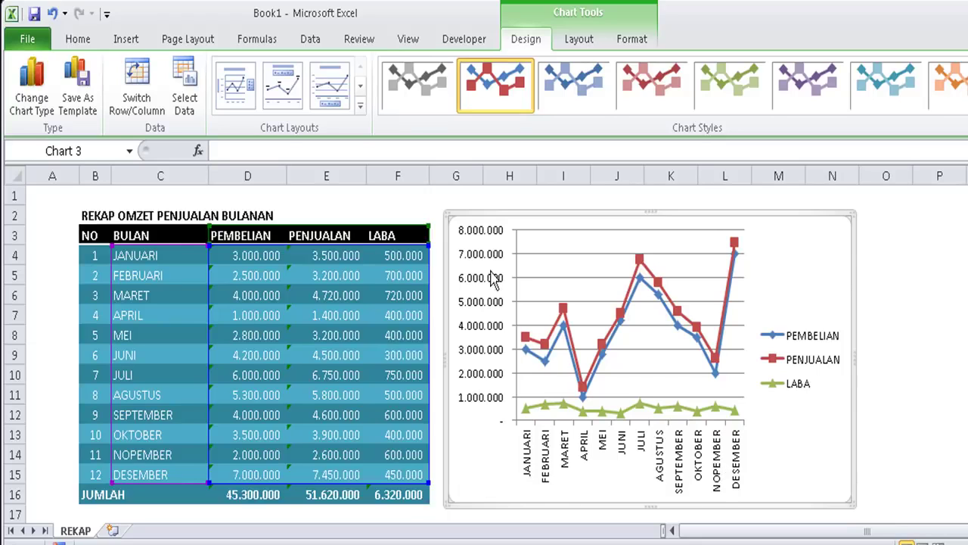
click(796, 346)
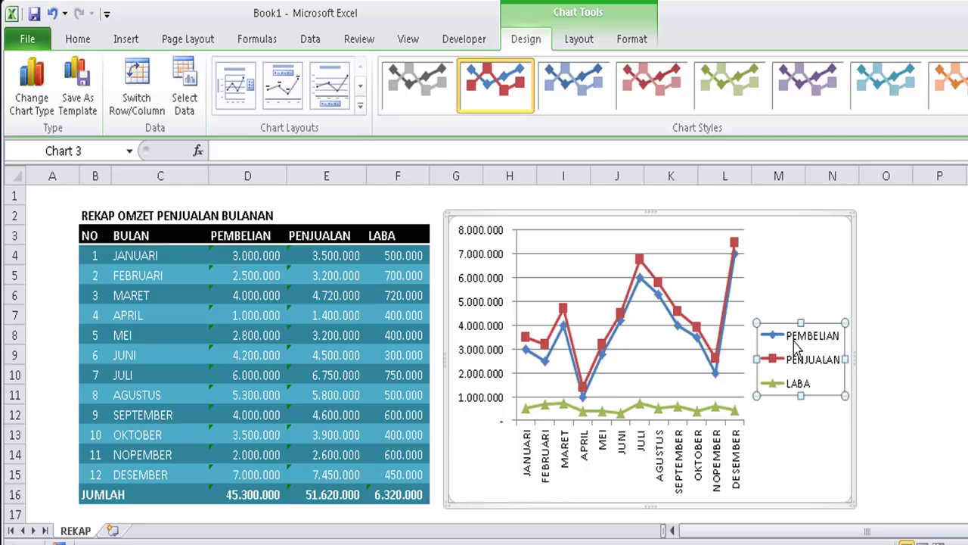
right_click(796, 344)
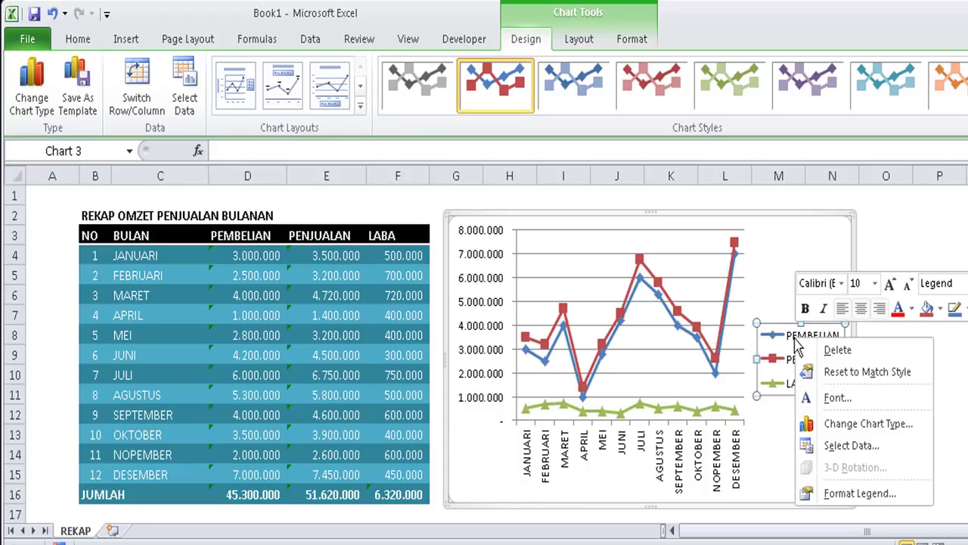
key(Escape)
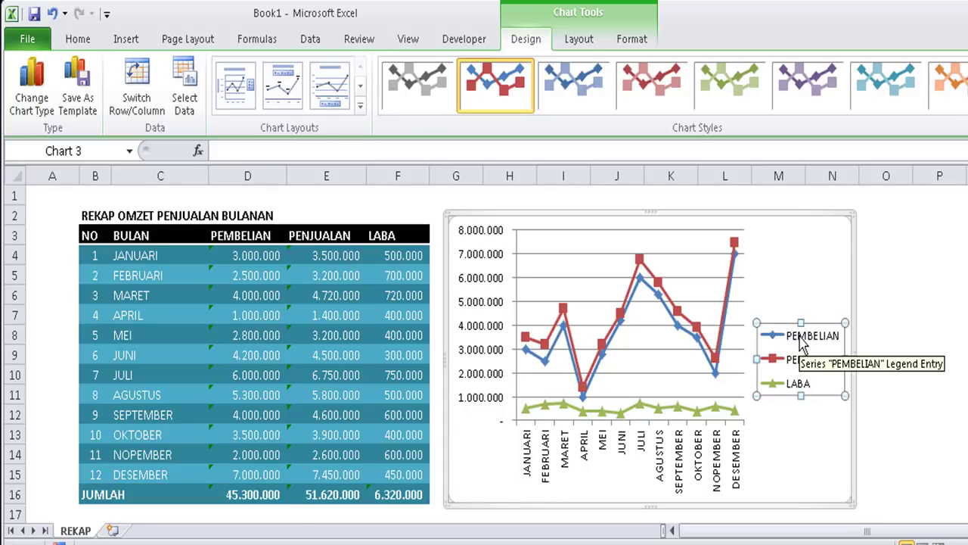
right_click(804, 344)
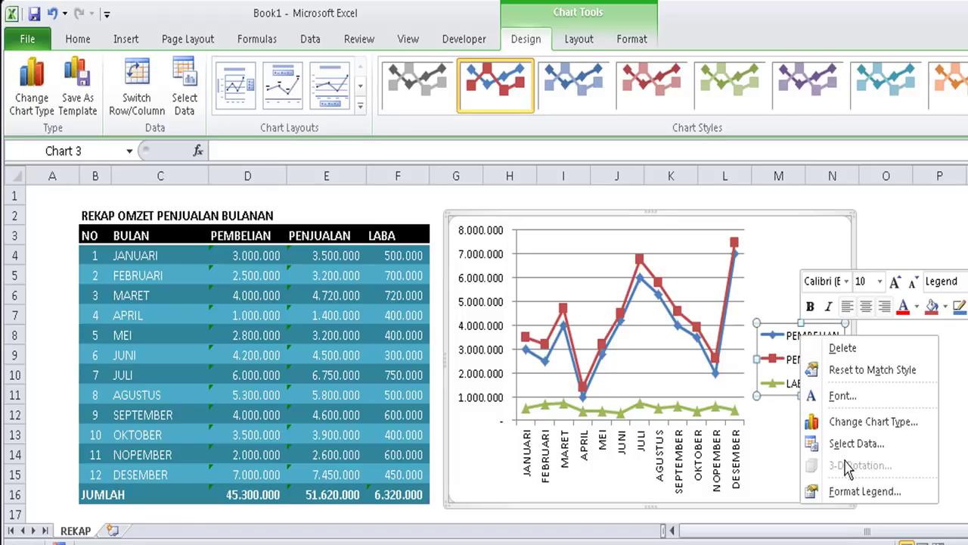
click(851, 491)
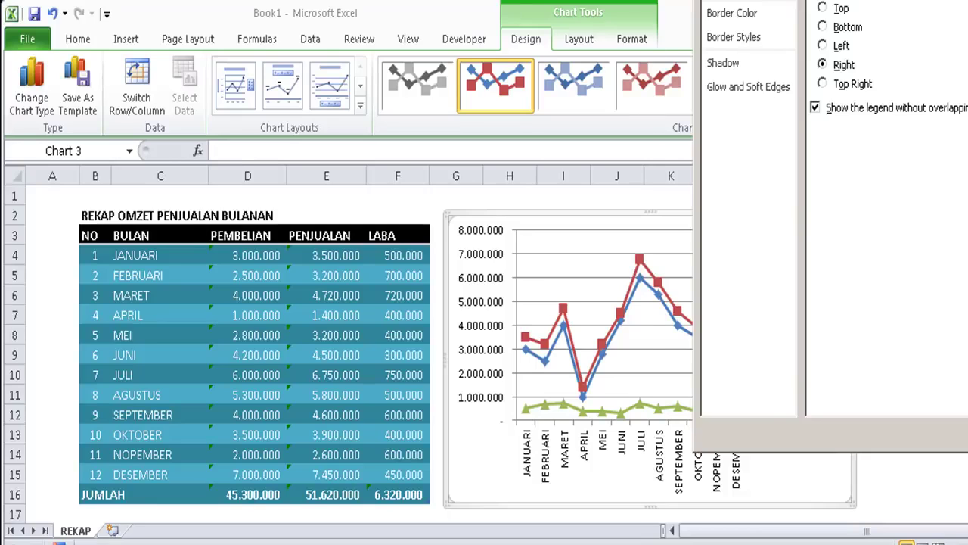
drag(830, 0, 787, 45)
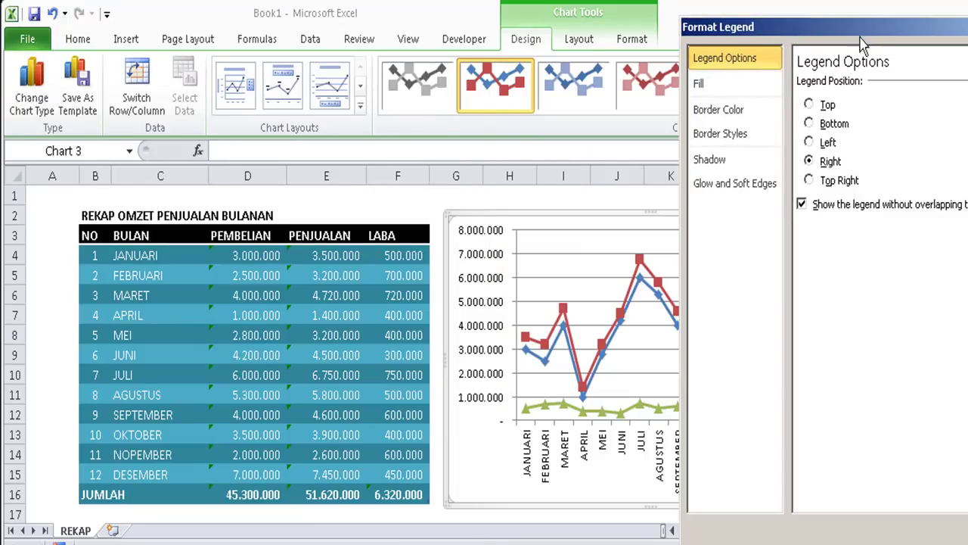
drag(858, 39, 283, 93)
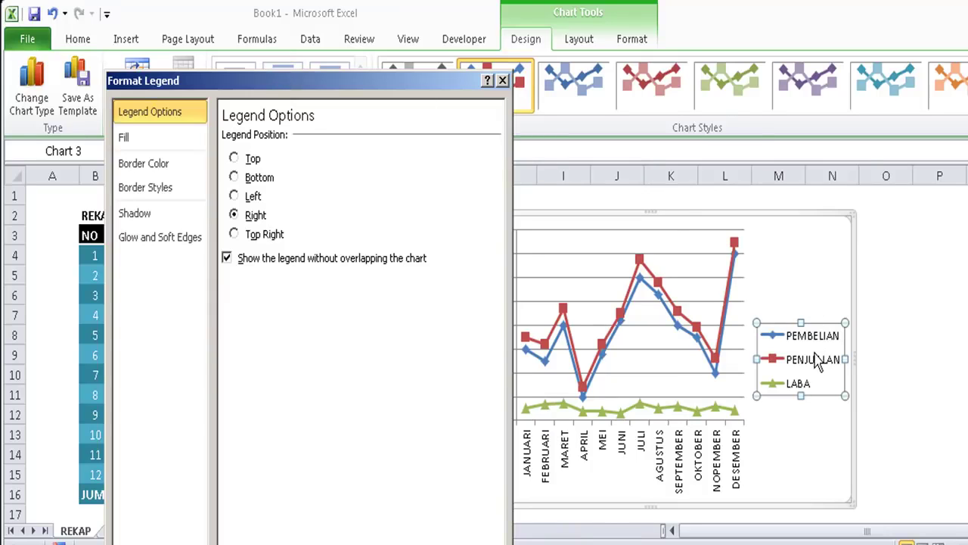
click(252, 159)
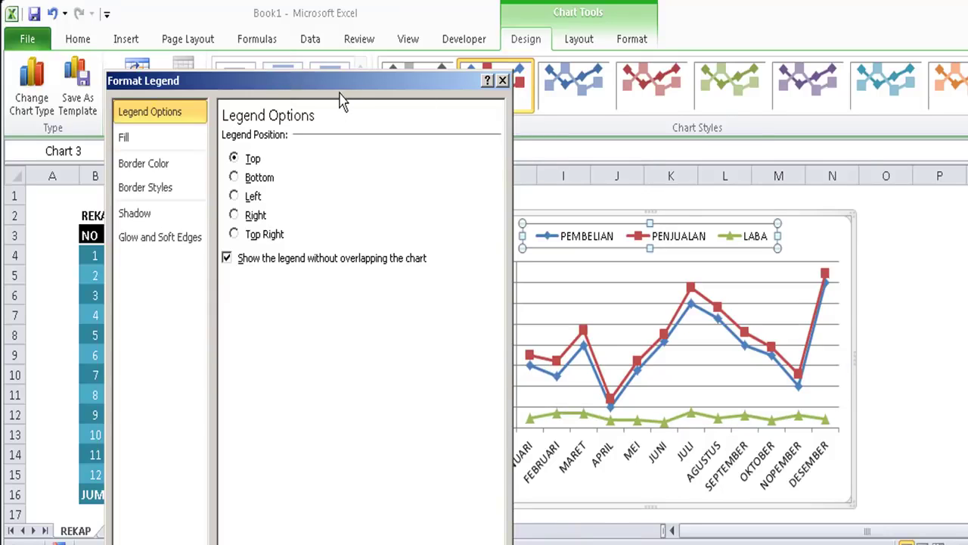
drag(340, 101, 298, 99)
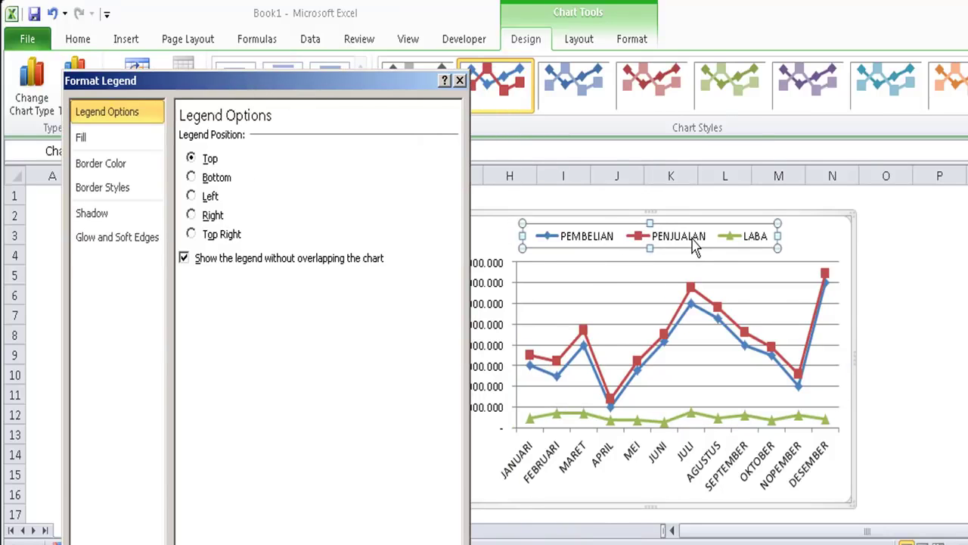
- Try the legend at the Bottom and Top positions, and set its position to Right
click(216, 180)
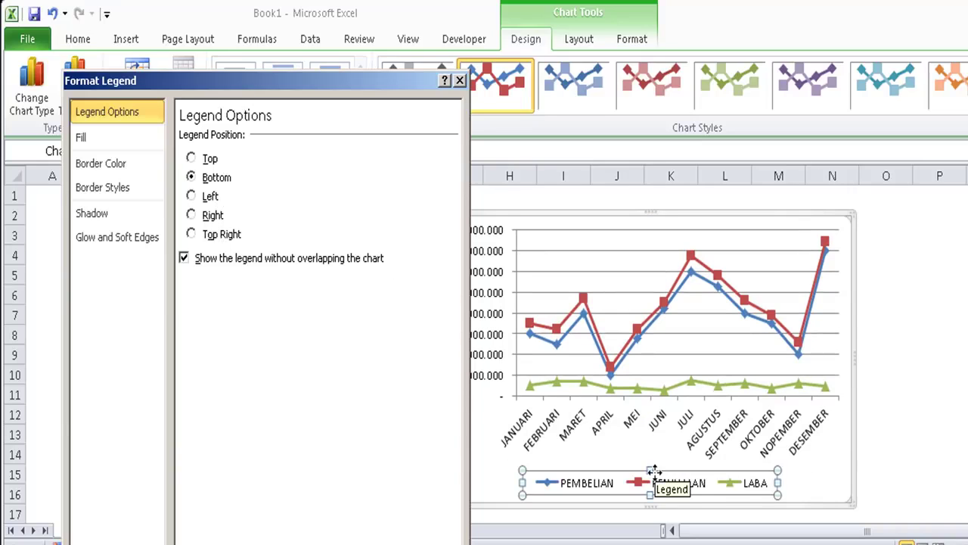
click(217, 215)
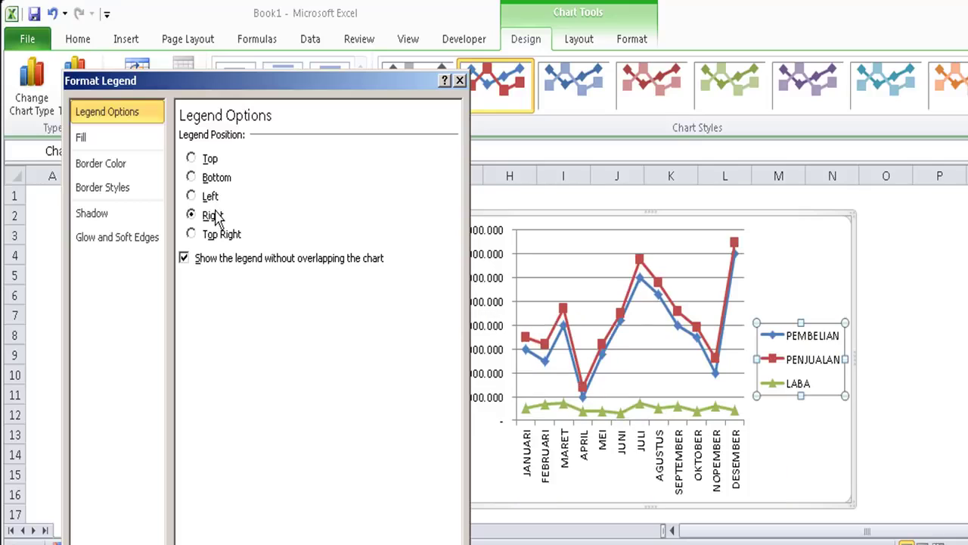
click(210, 160)
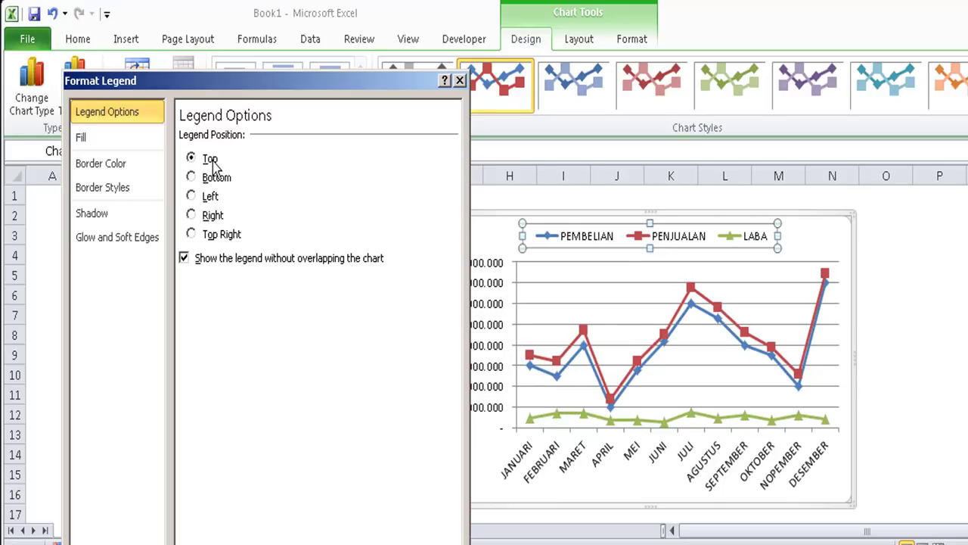
click(213, 215)
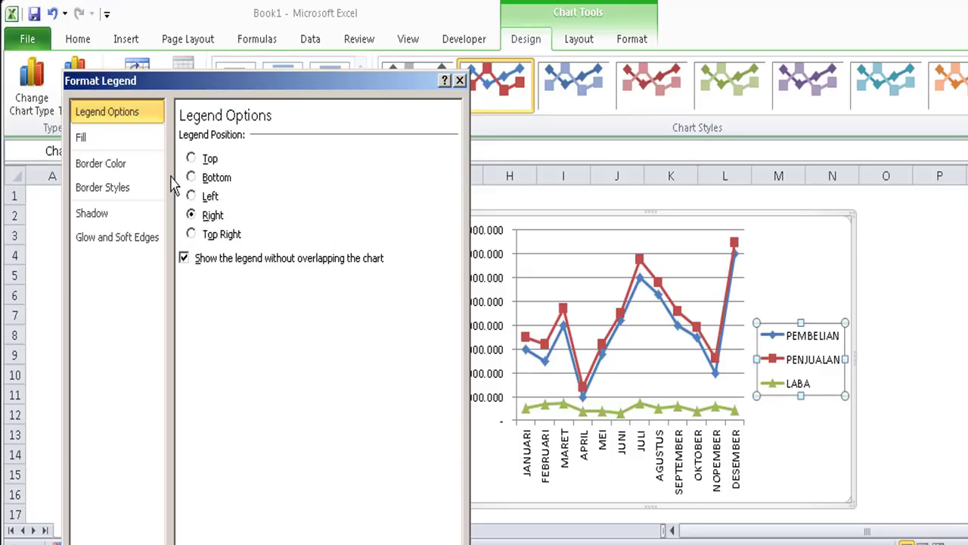
- Give the legend a solid black fill after trying dark blue, and close the Format Legend dialog
click(83, 138)
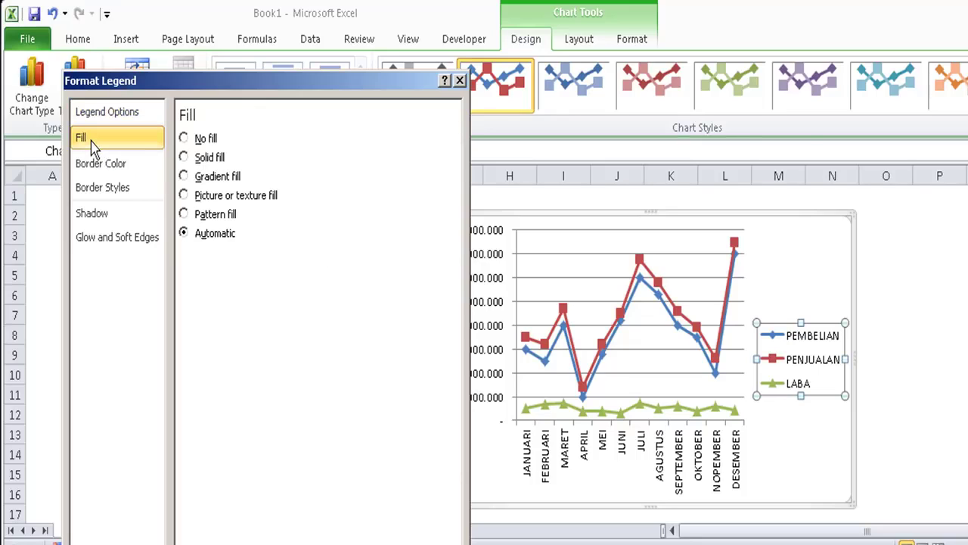
click(203, 160)
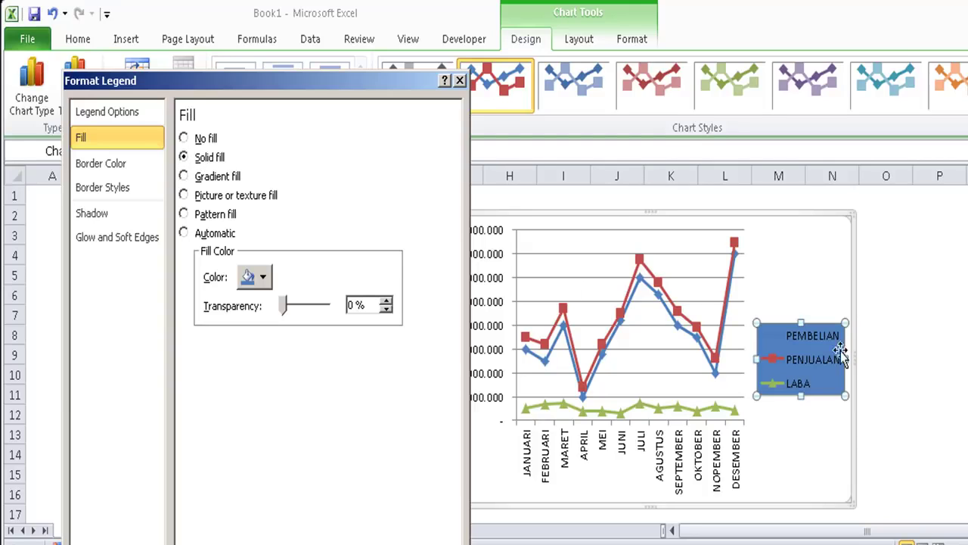
click(263, 278)
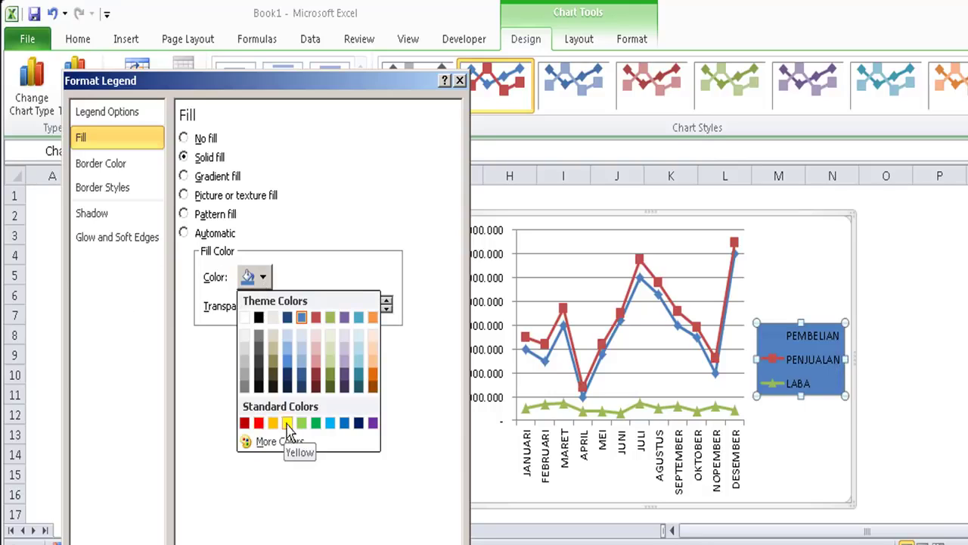
click(358, 422)
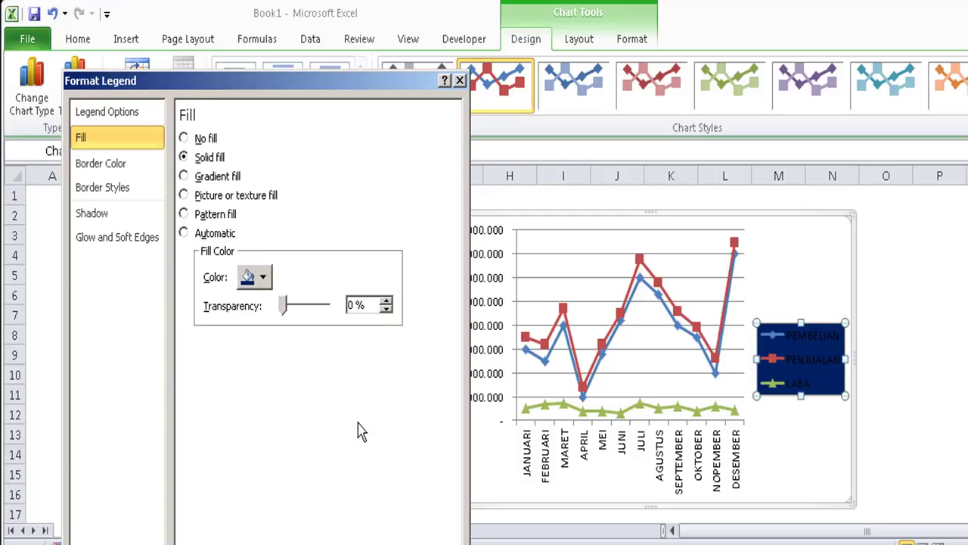
click(261, 279)
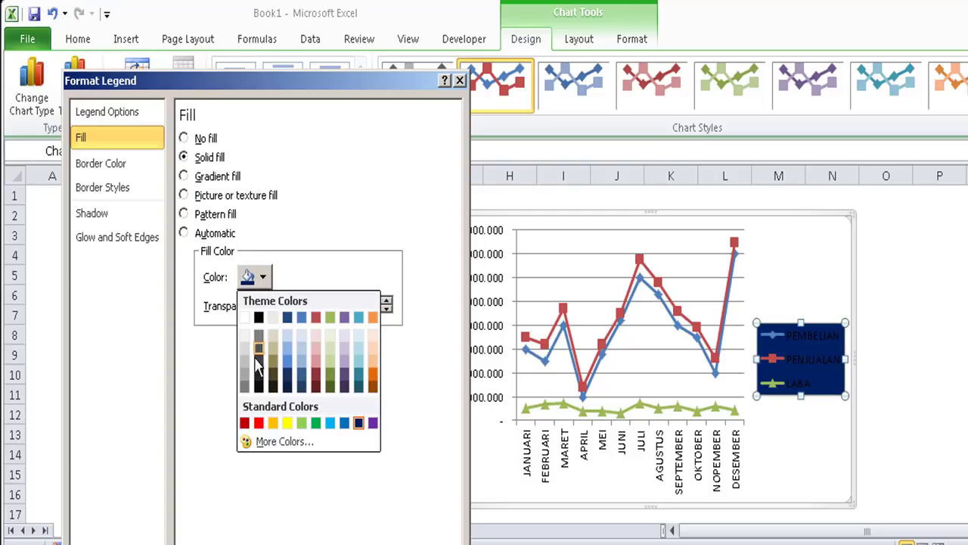
click(259, 316)
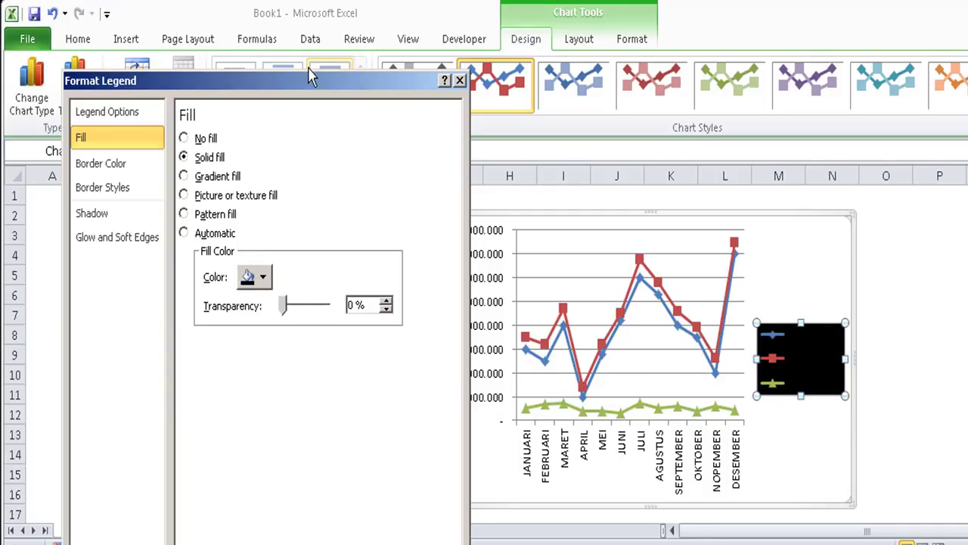
drag(313, 83, 345, 39)
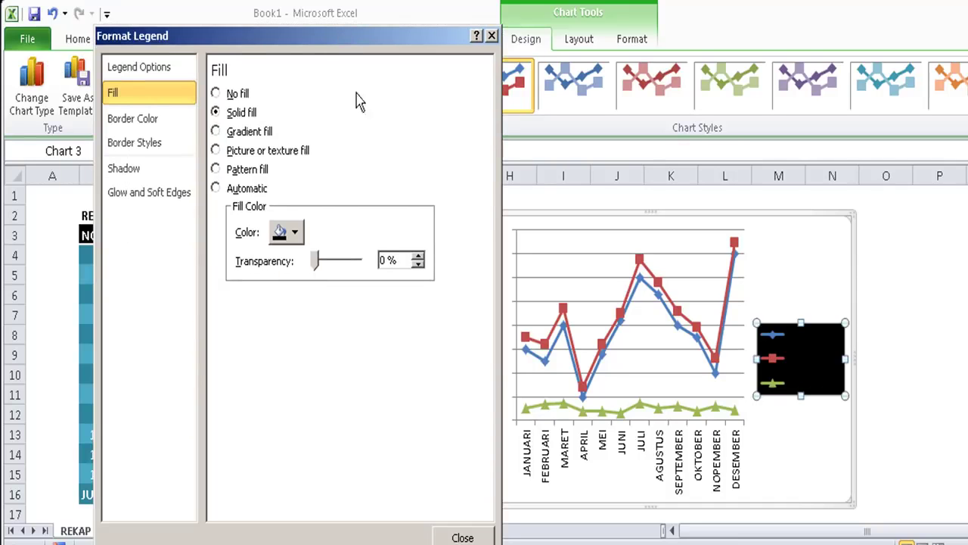
click(463, 537)
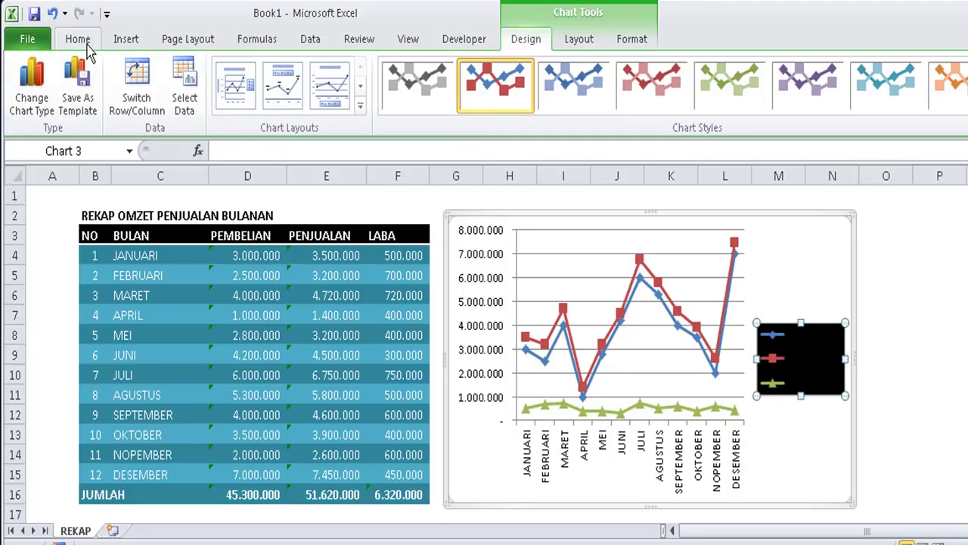
- Set the legend's font color to white and deselect the chart
click(86, 43)
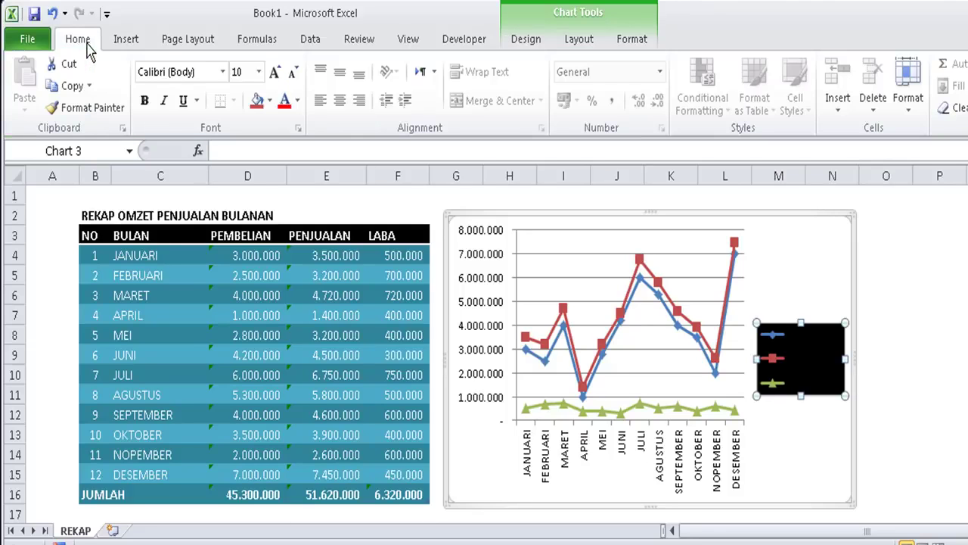
click(298, 103)
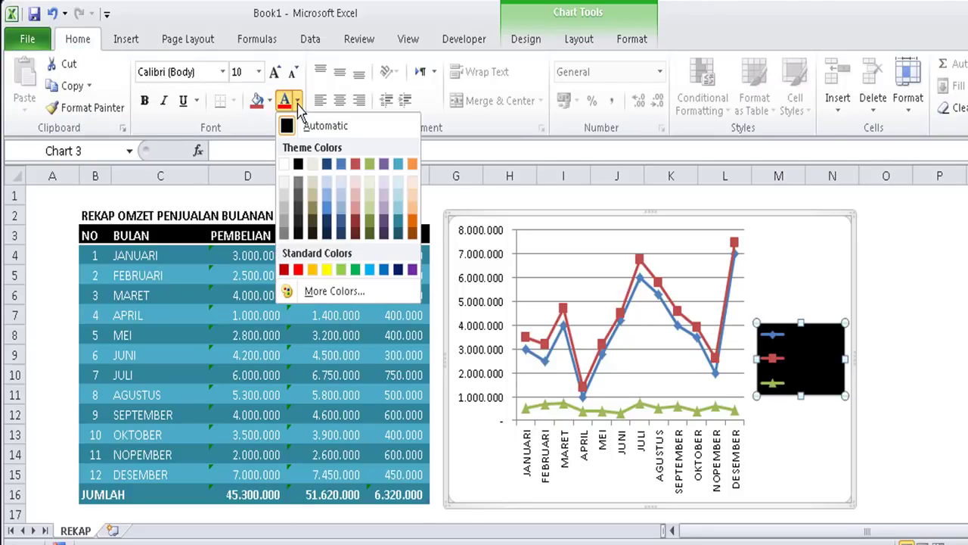
click(285, 165)
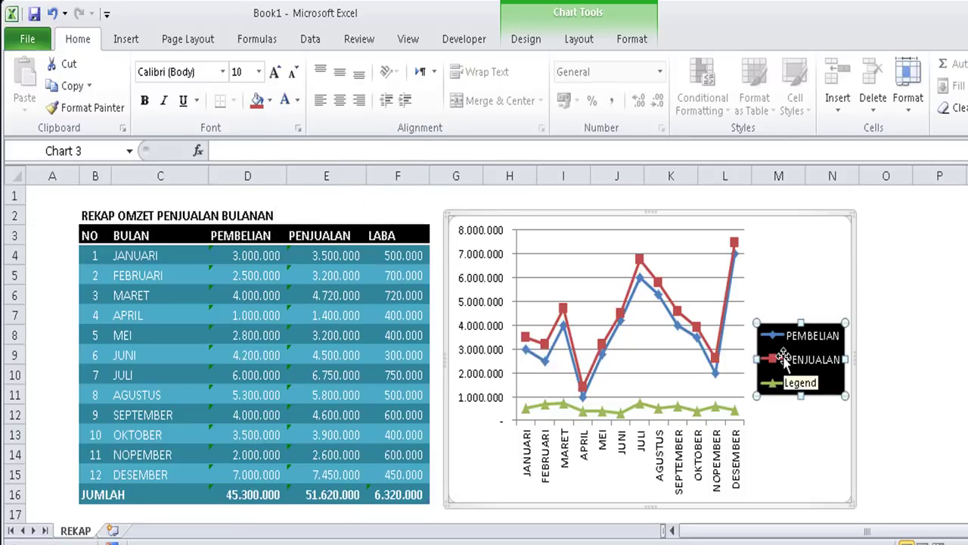
click(901, 278)
- Enlarge the chart by widening it past column P and extending its lower edge to row 18
click(843, 266)
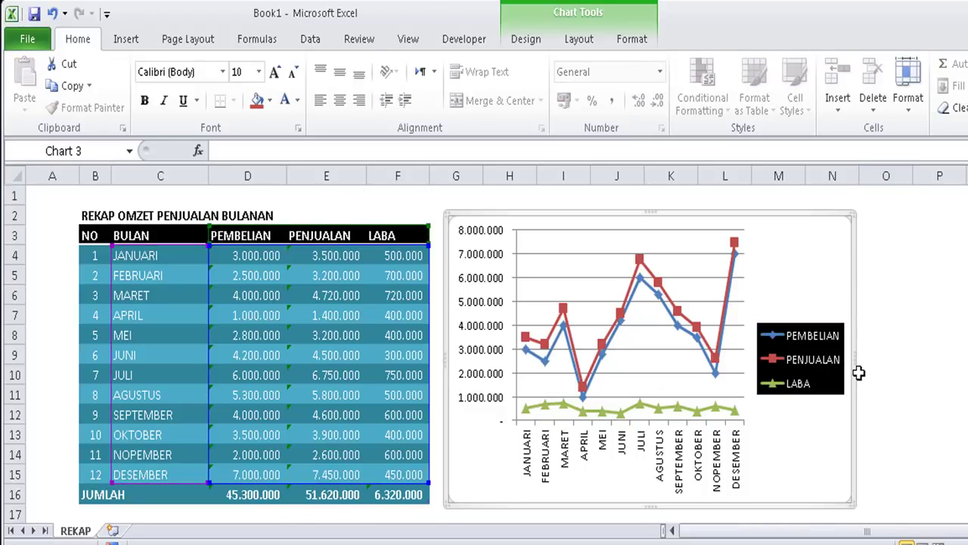
drag(852, 361, 967, 361)
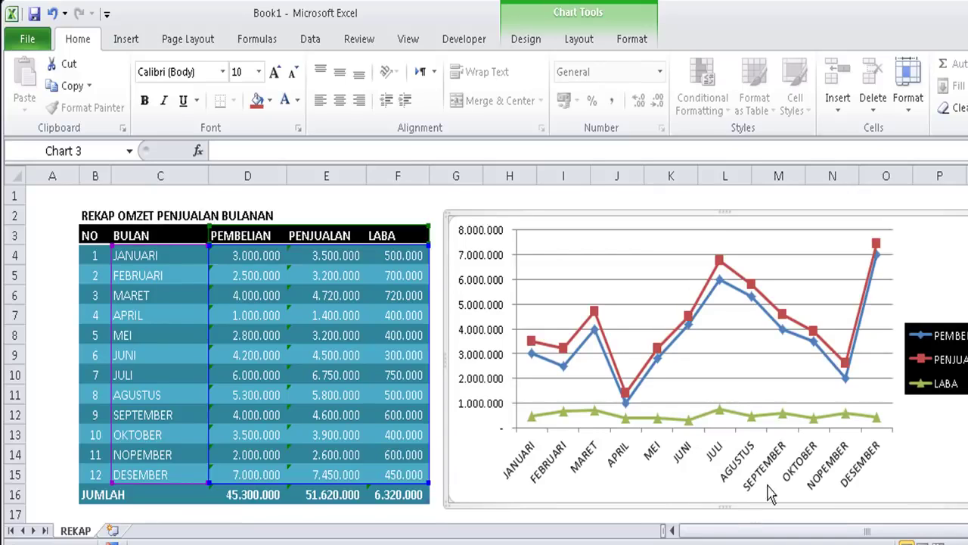
scroll(836, 477, down, 1)
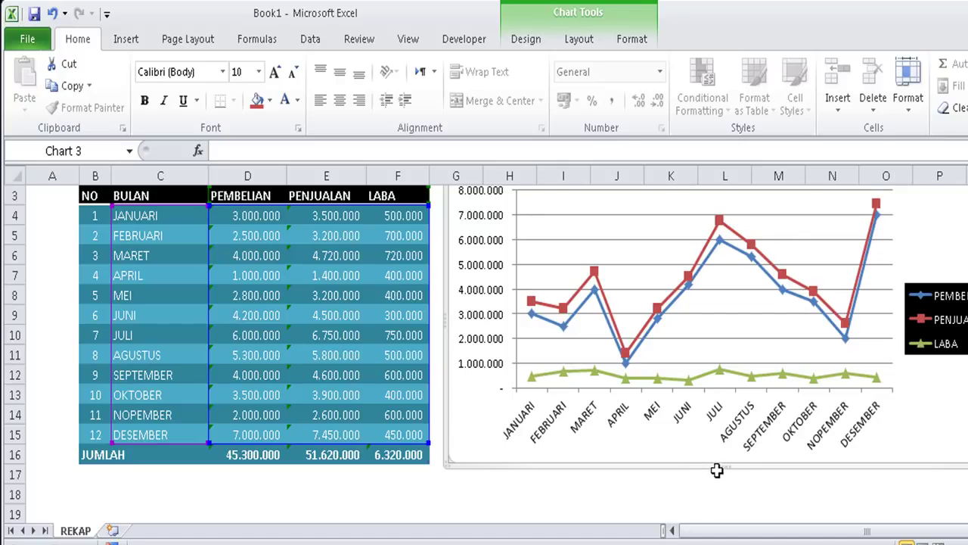
drag(721, 464, 724, 499)
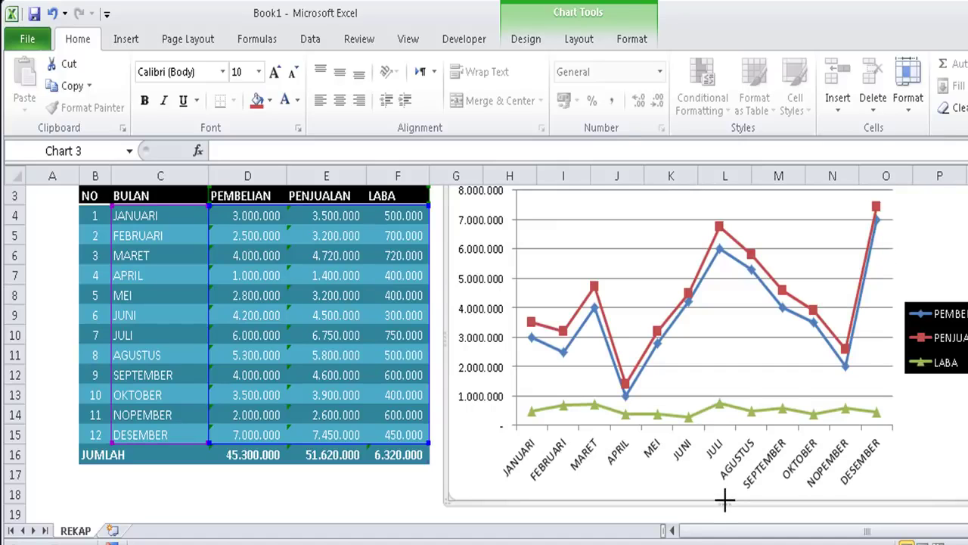
scroll(960, 371, up, 1)
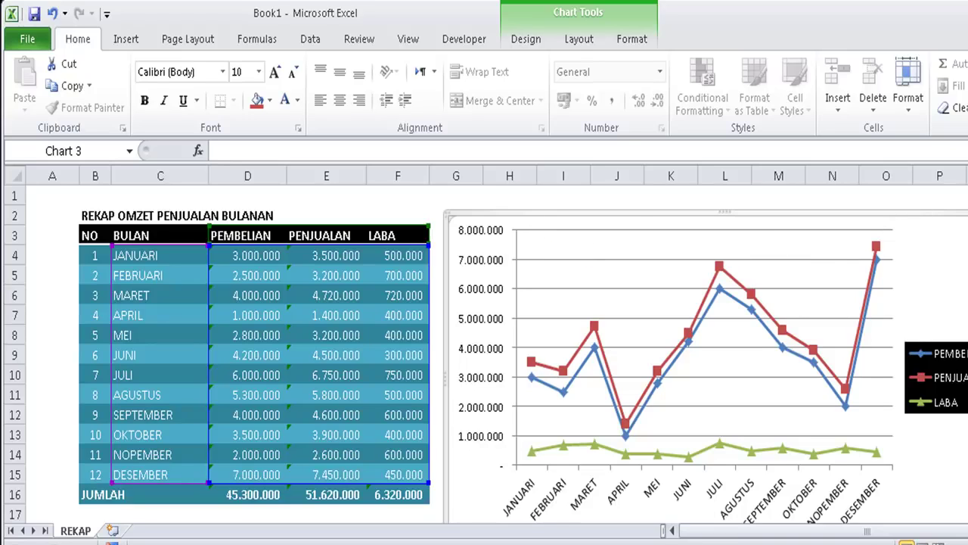
click(967, 234)
click(938, 226)
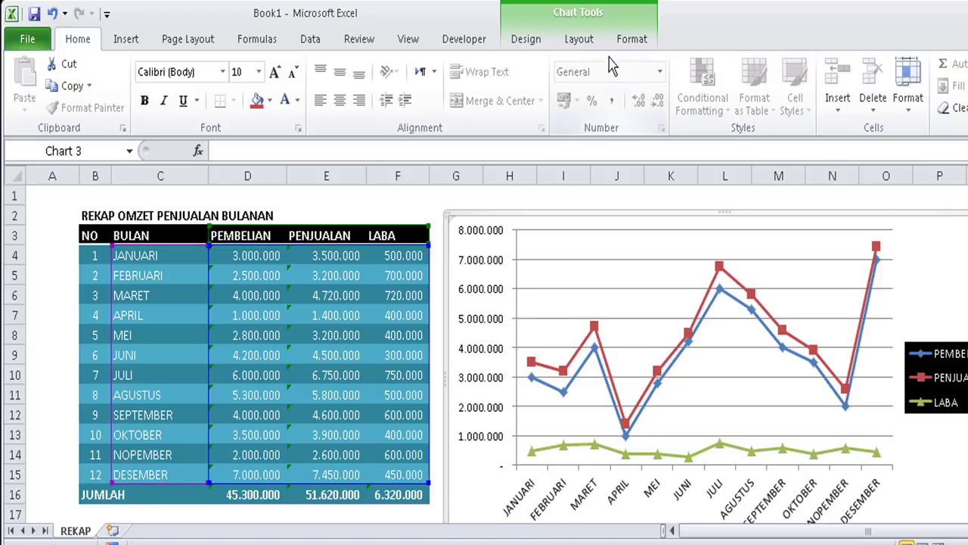
- Try switching the chart's rows and columns so the months become the series, and switch them back
click(527, 41)
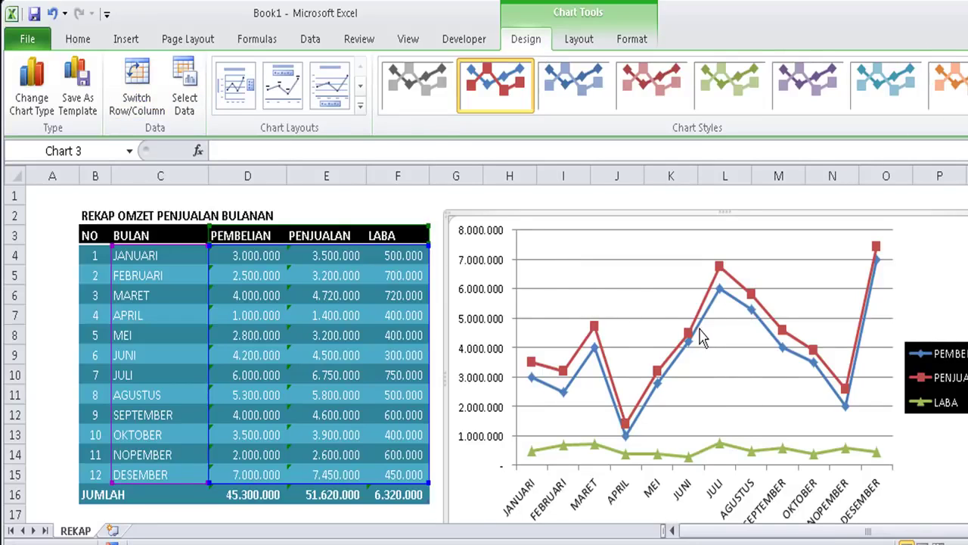
mouse_move(701, 337)
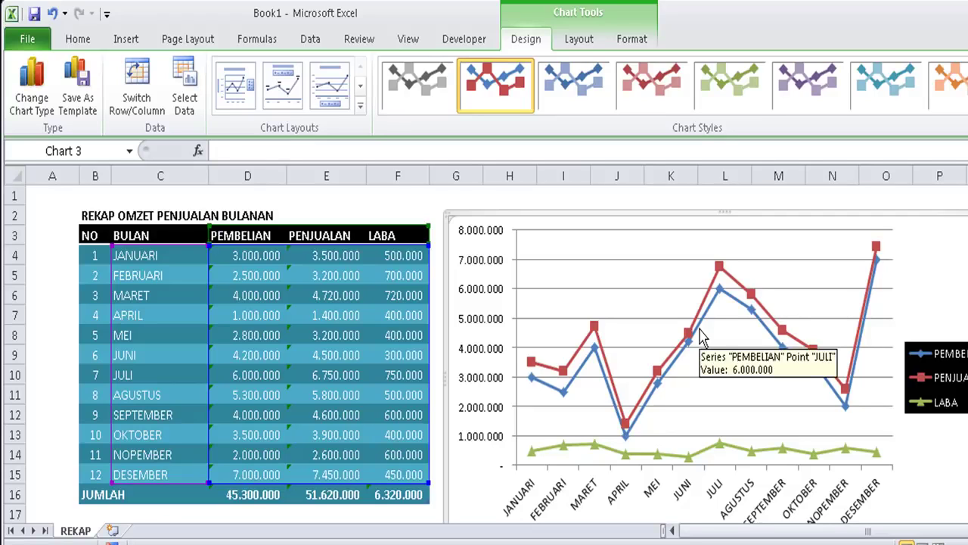
click(146, 96)
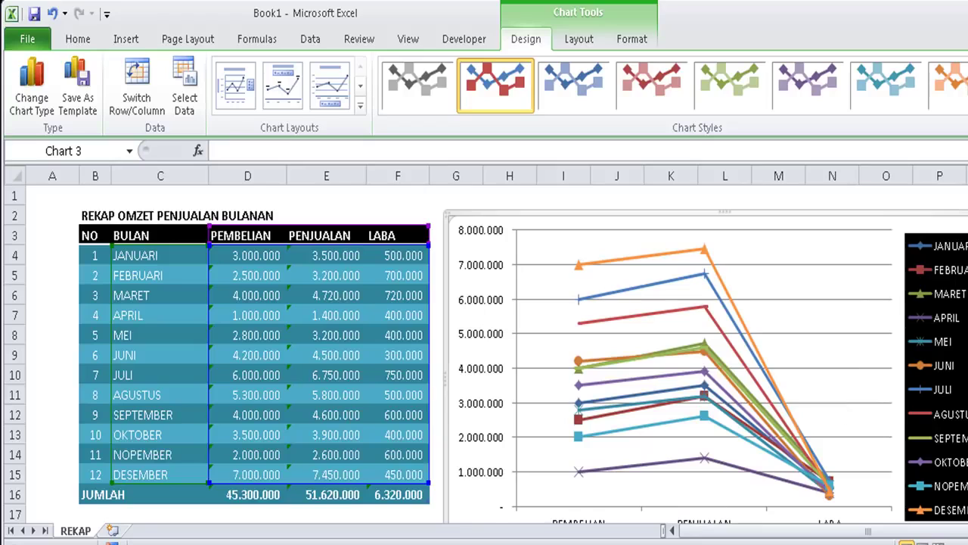
scroll(703, 477, down, 1)
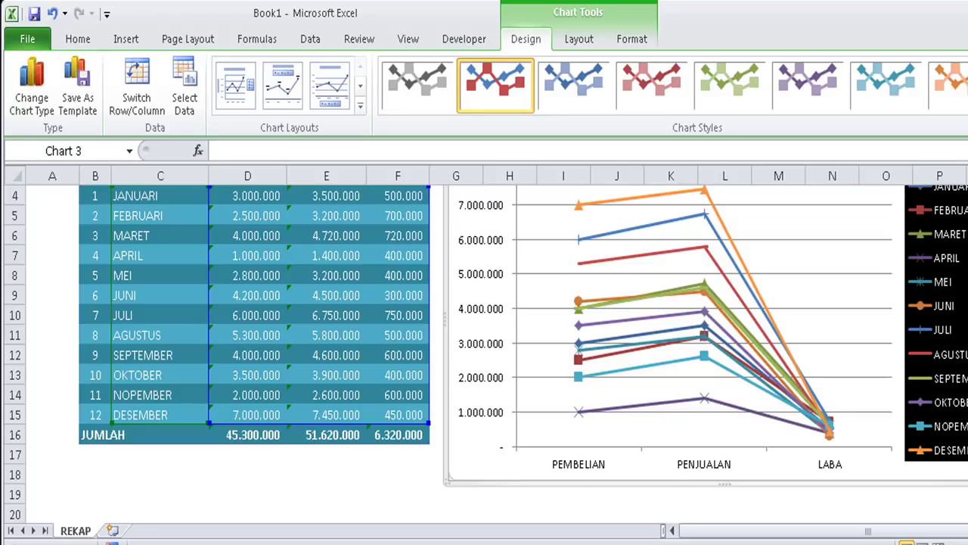
scroll(484, 351, up, 1)
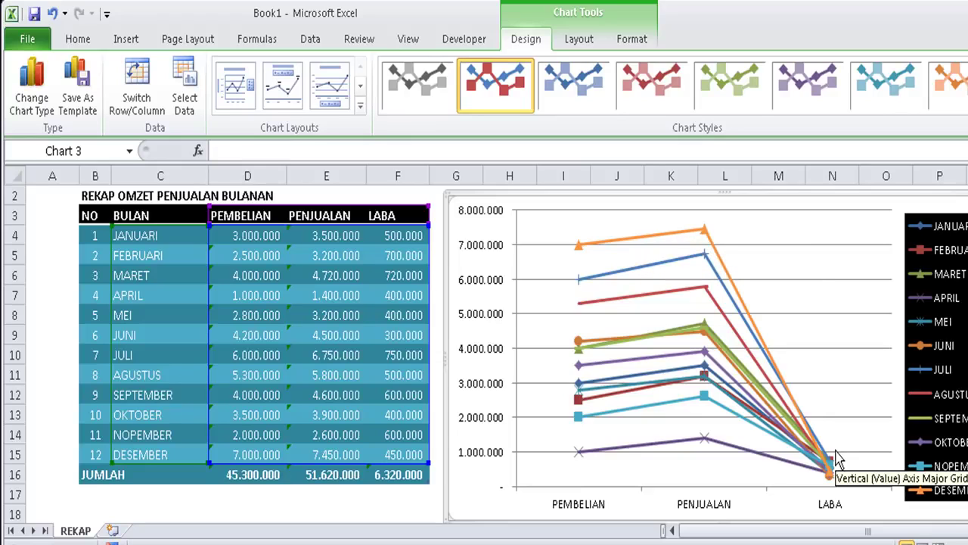
click(157, 102)
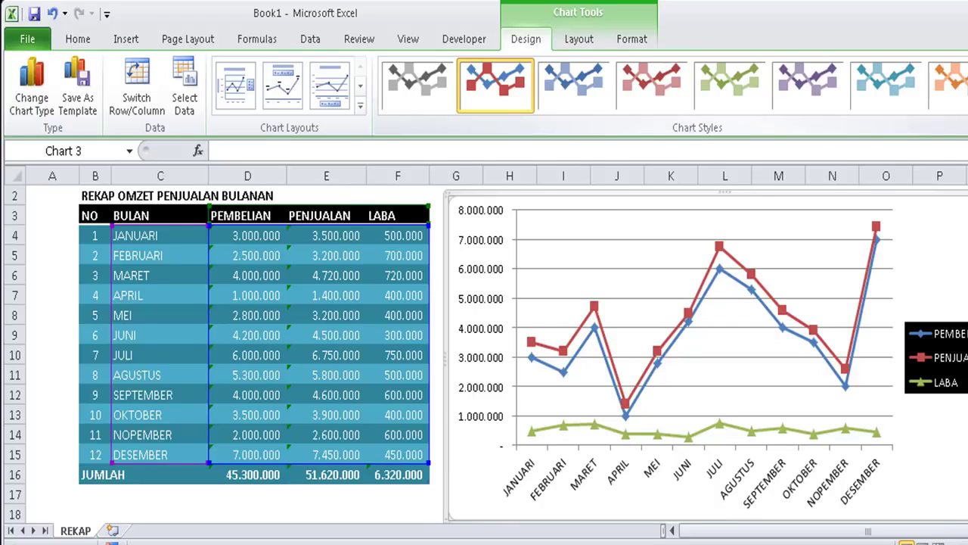
click(964, 106)
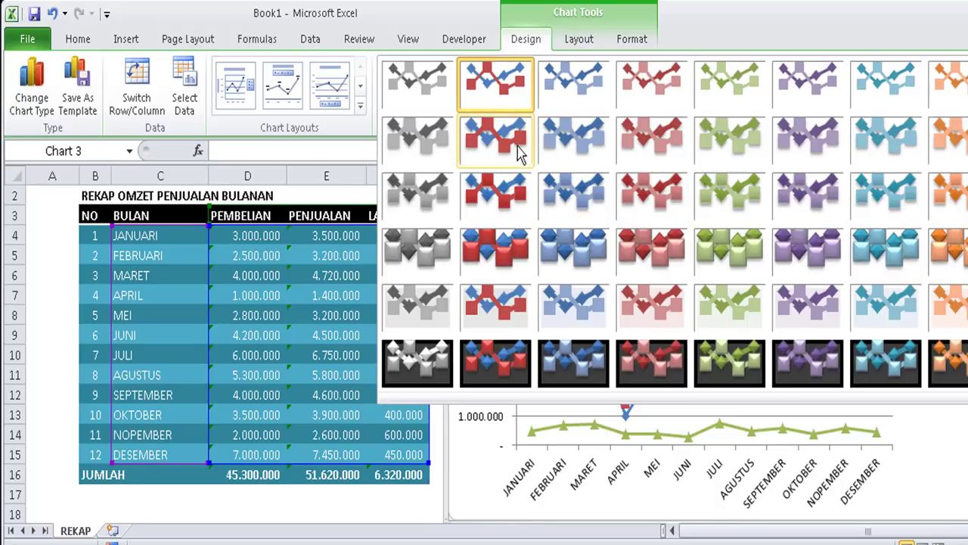
click(966, 45)
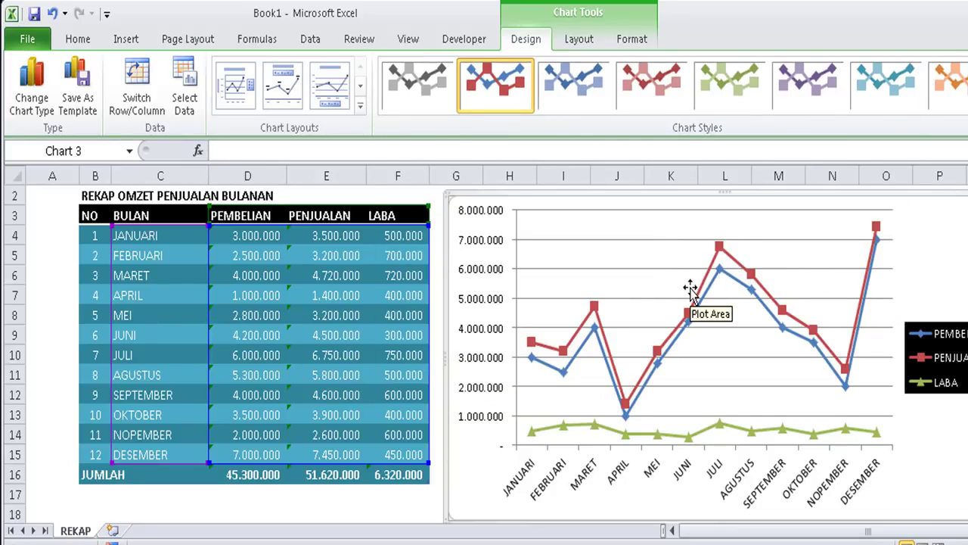
- Add a chart title above the chart, with the plot resized to make room for it
click(584, 43)
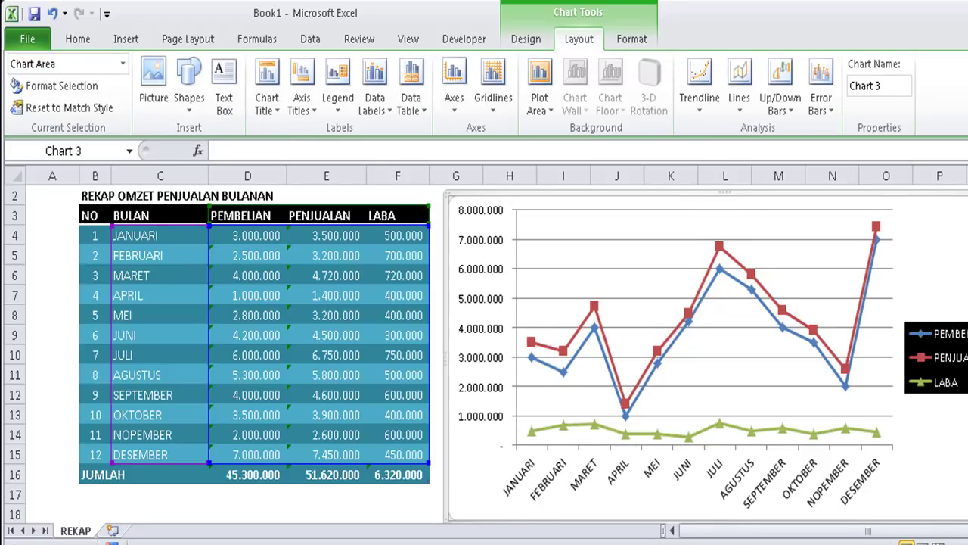
scroll(484, 356, up, 1)
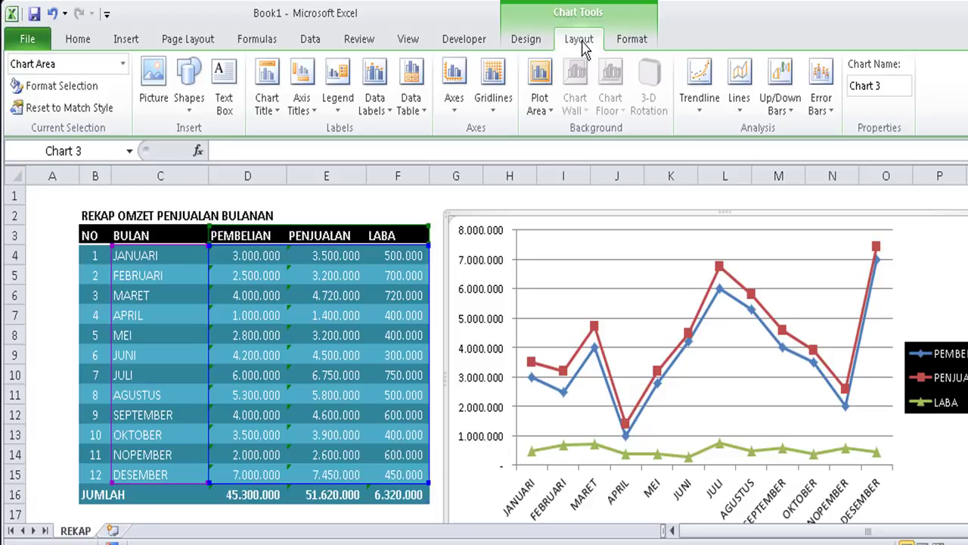
click(277, 111)
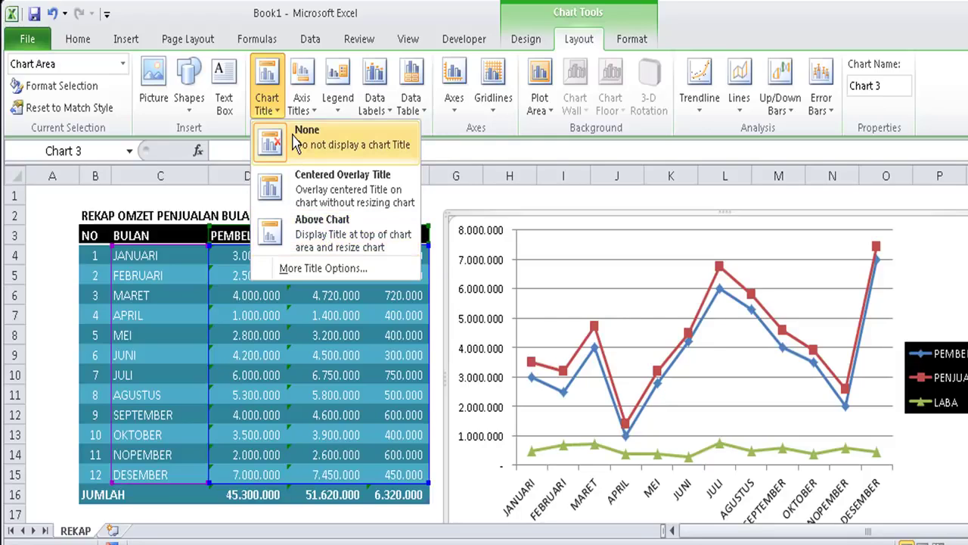
click(330, 249)
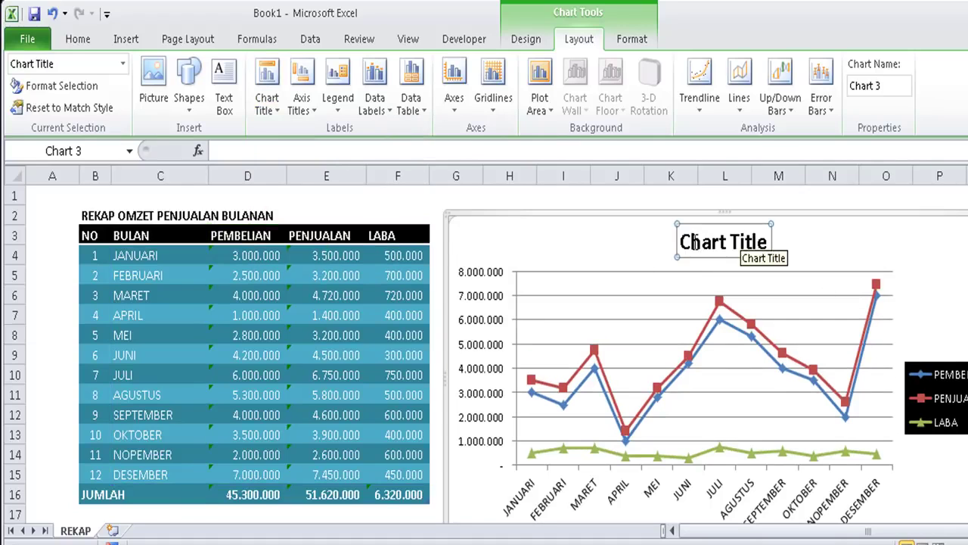
- Replace the placeholder chart title text with "GRAFIK PENJUALAN BULANAN"
drag(680, 242, 769, 250)
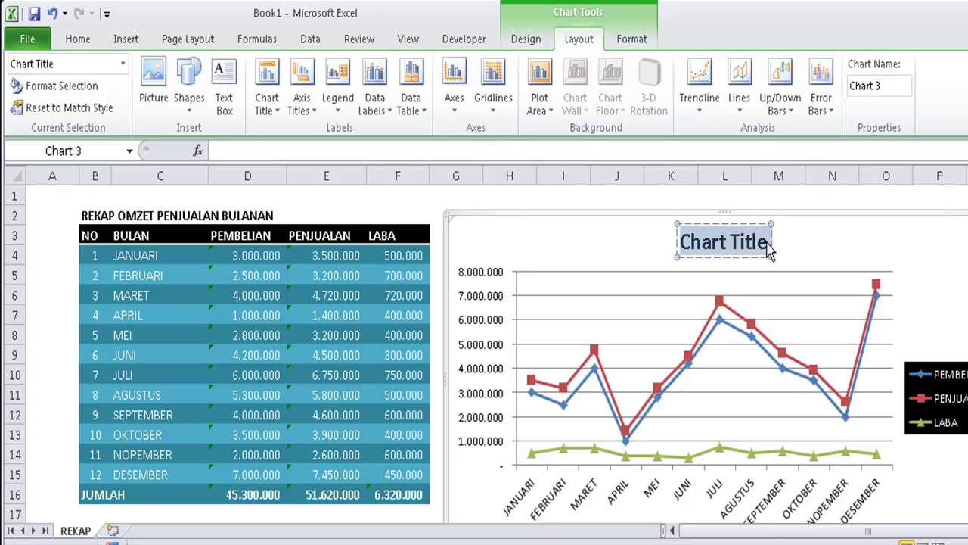
text(GRAFIK)
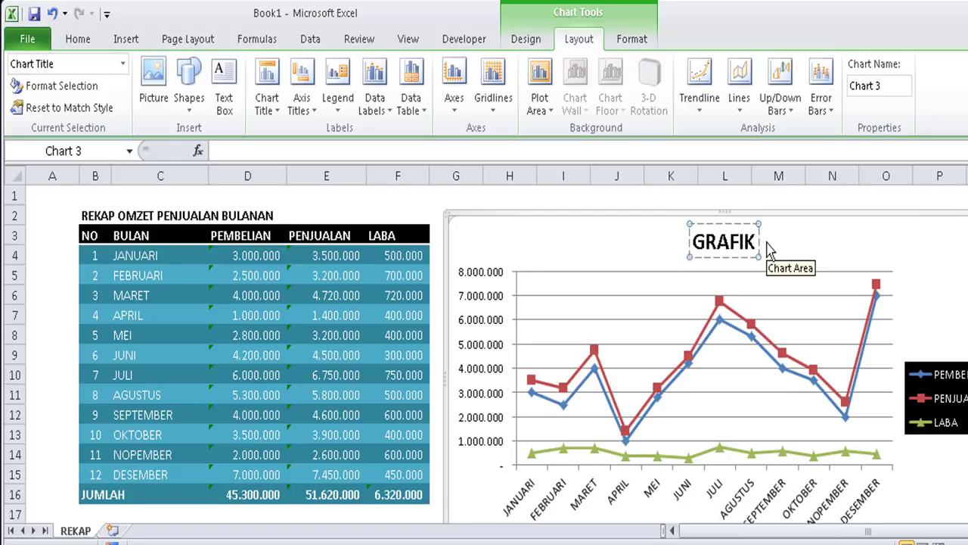
text( PENJ)
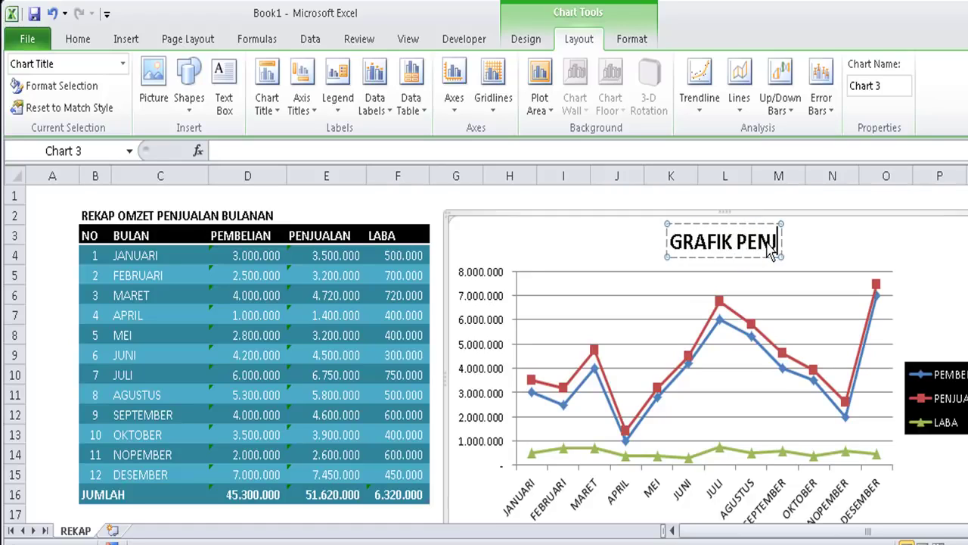
text(UALAN BULAN)
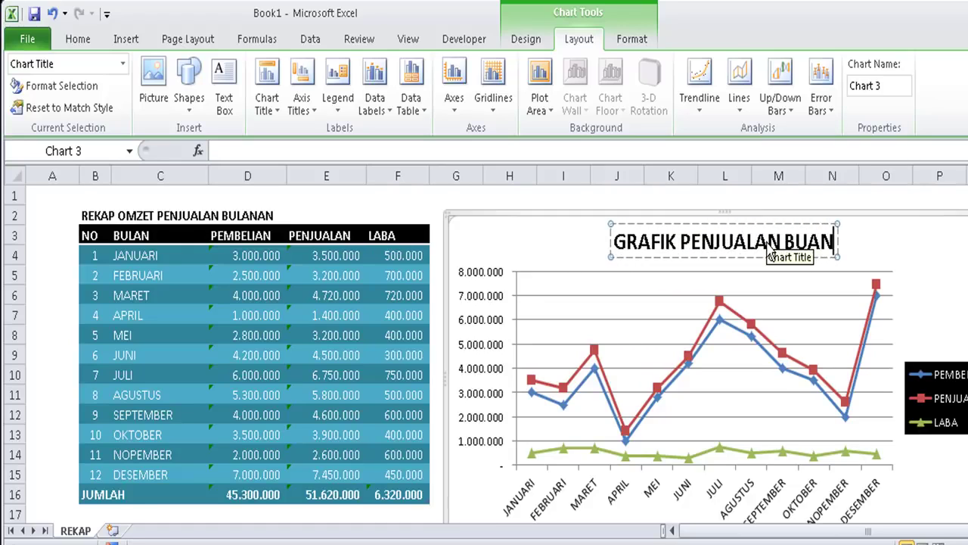
key(BackSpace)
key(BackSpace)
text(LANAN)
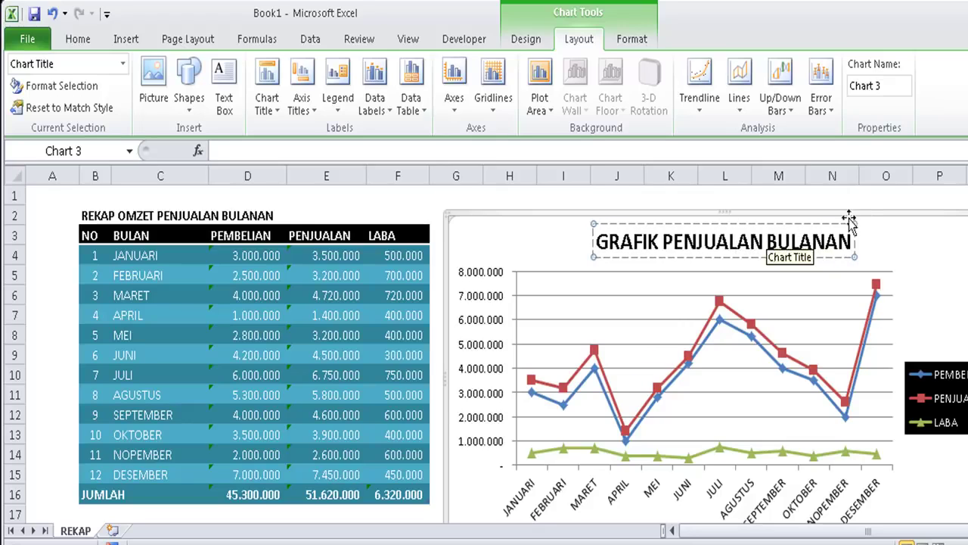
click(933, 288)
- Set the font size of the whole chart title text to 14
click(841, 240)
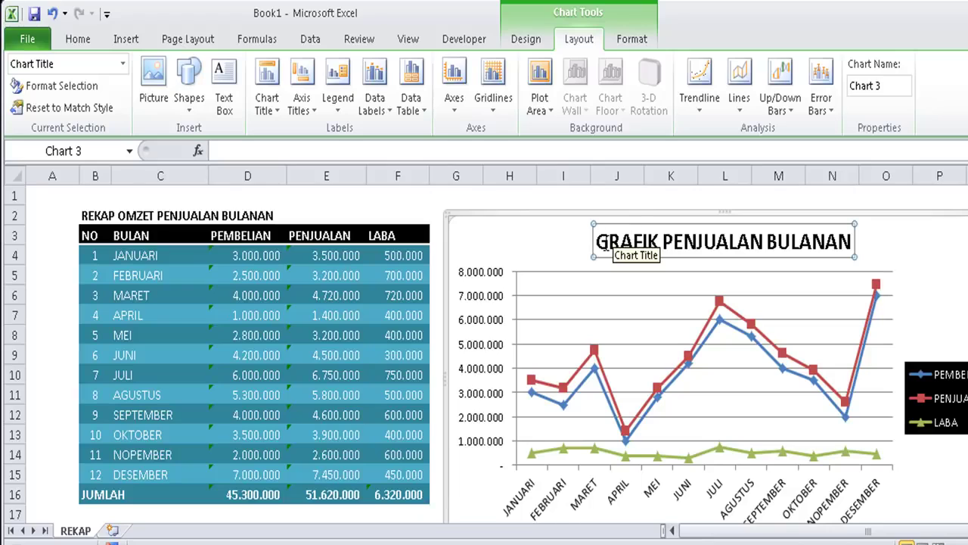
drag(598, 242, 865, 255)
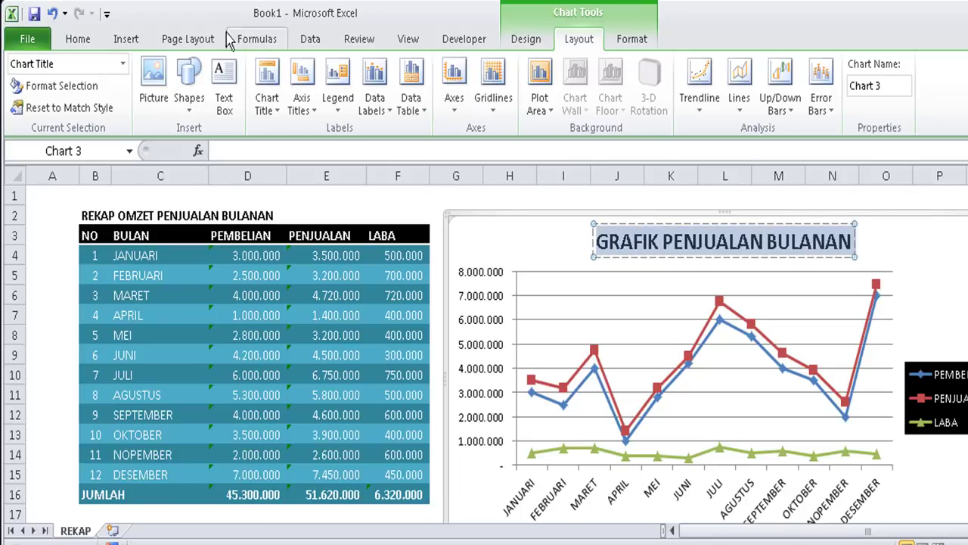
click(78, 39)
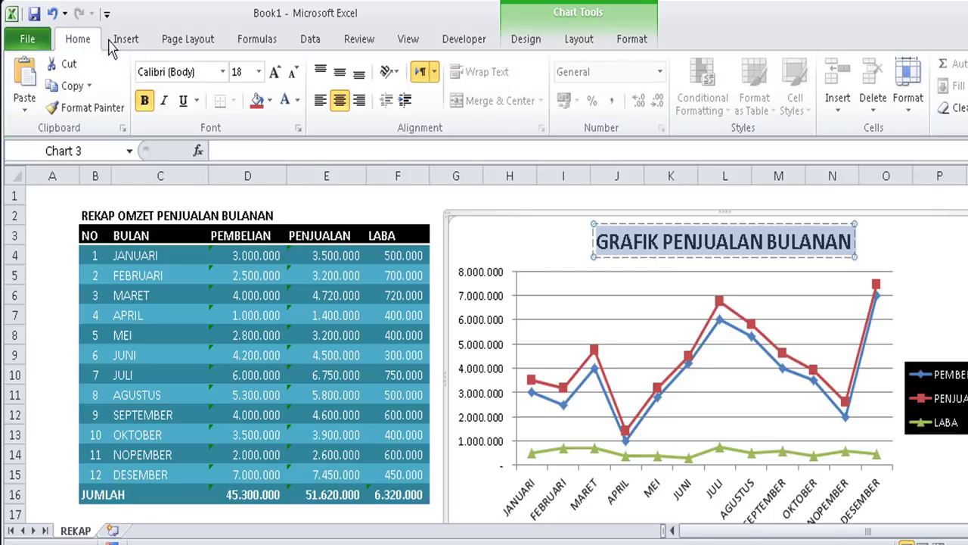
click(259, 72)
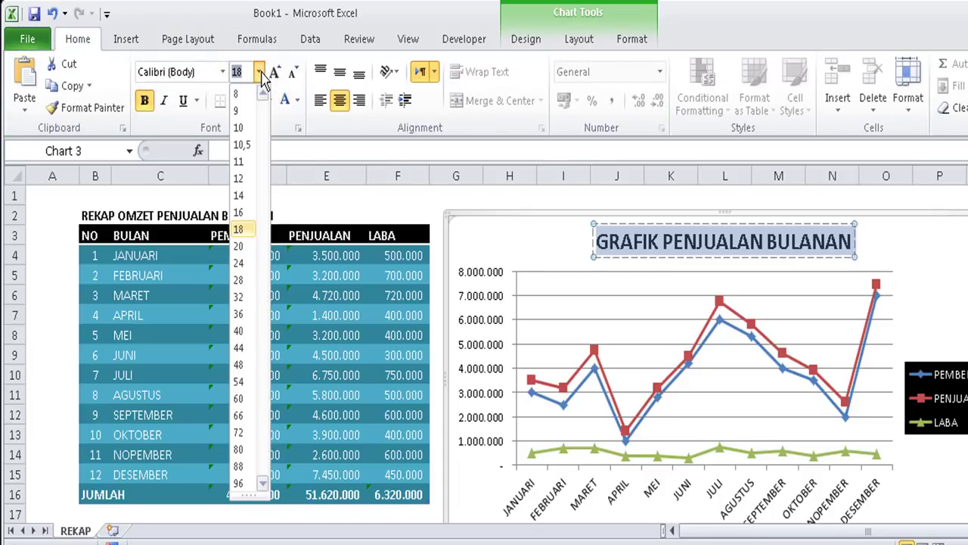
click(239, 196)
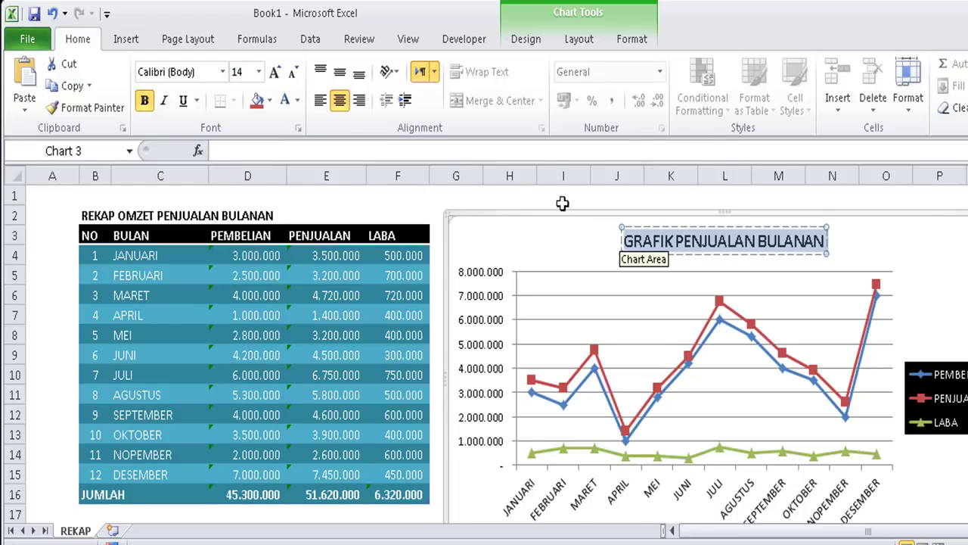
- Give the chart title a standard red fill with white text, and deselect the title
click(271, 101)
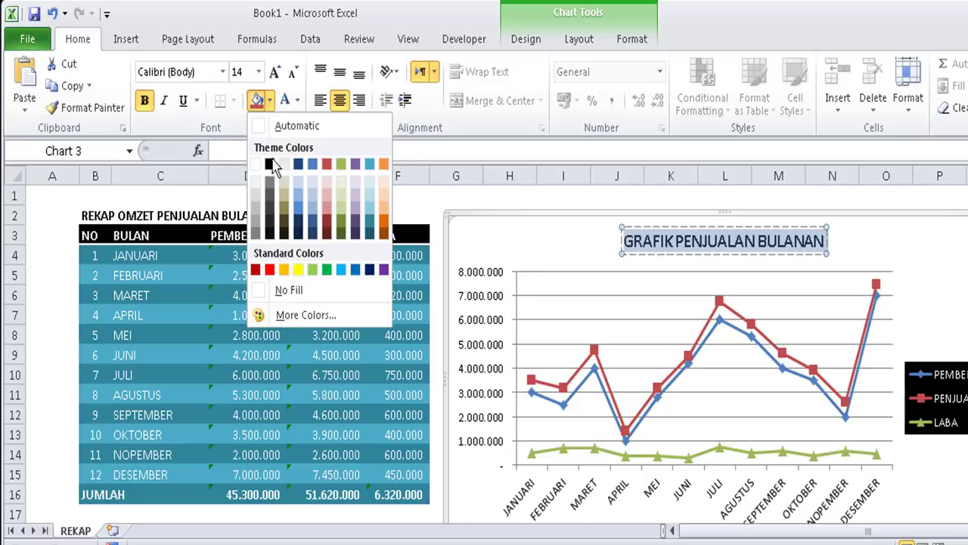
click(270, 270)
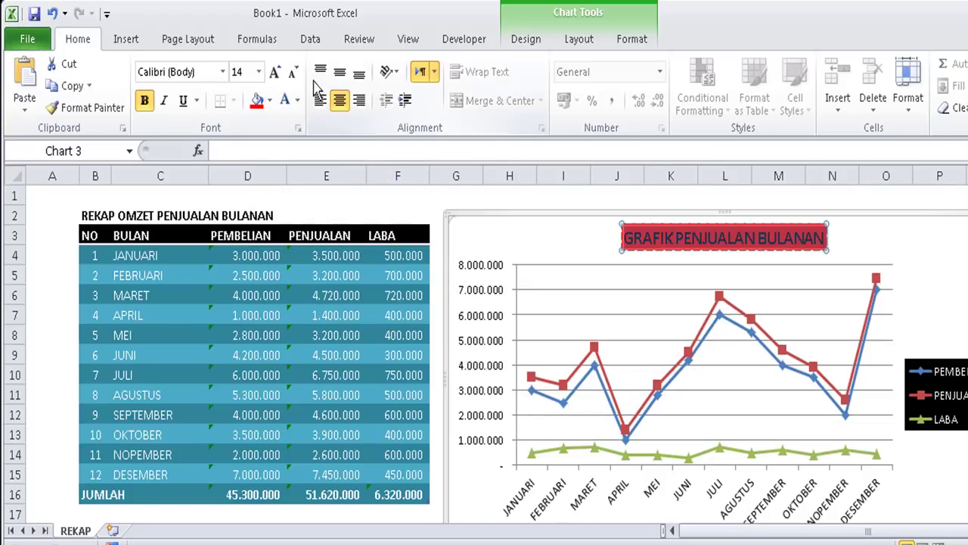
click(297, 101)
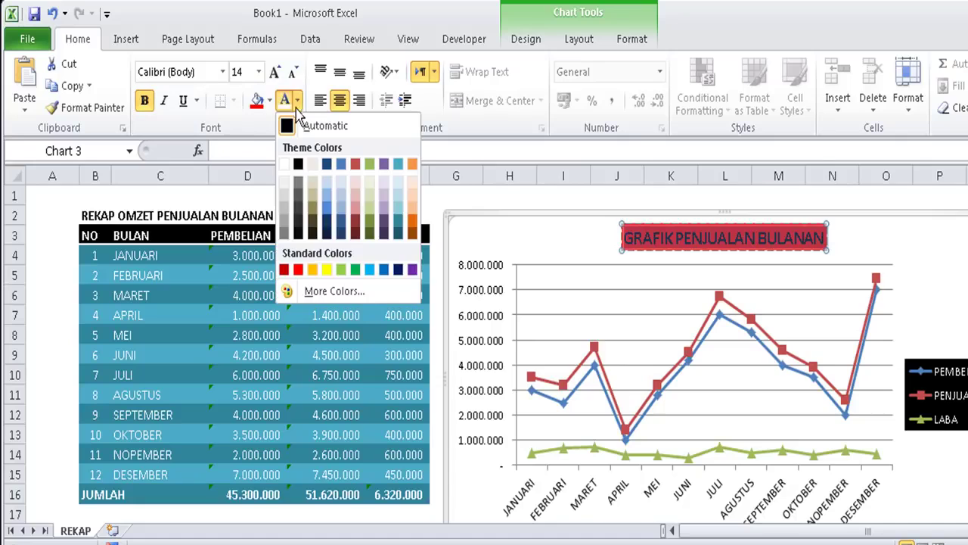
click(284, 165)
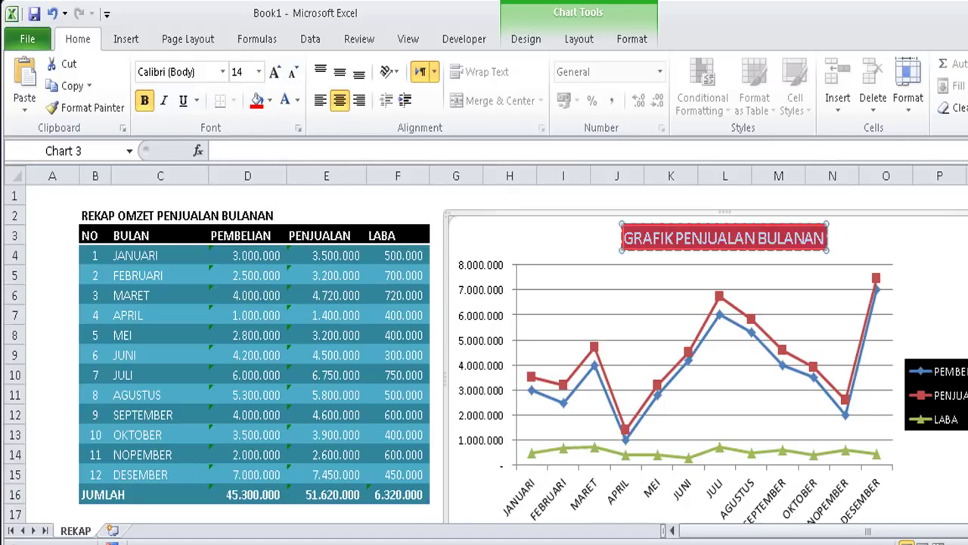
click(906, 253)
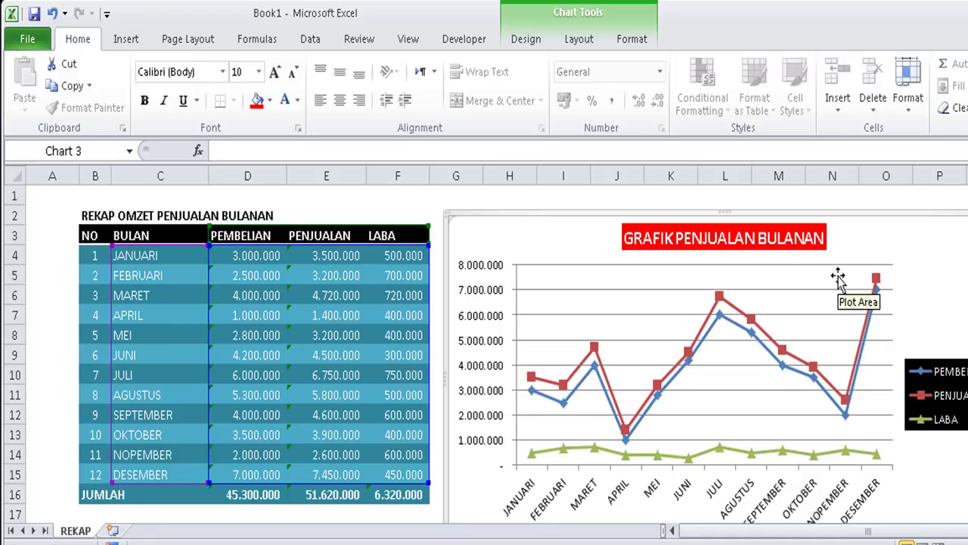
- Open the Format Chart Area dialog and switch the chart background to a solid fill
right_click(914, 224)
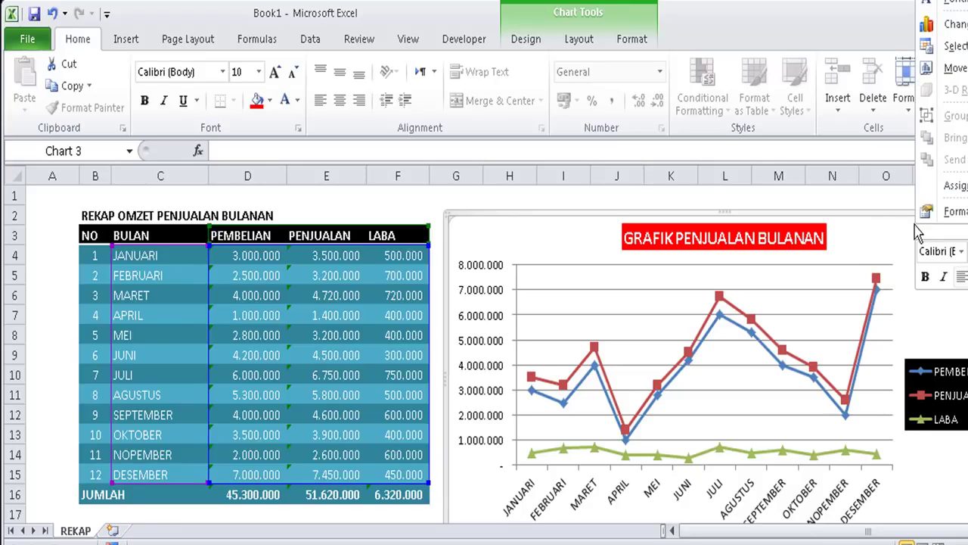
right_click(899, 235)
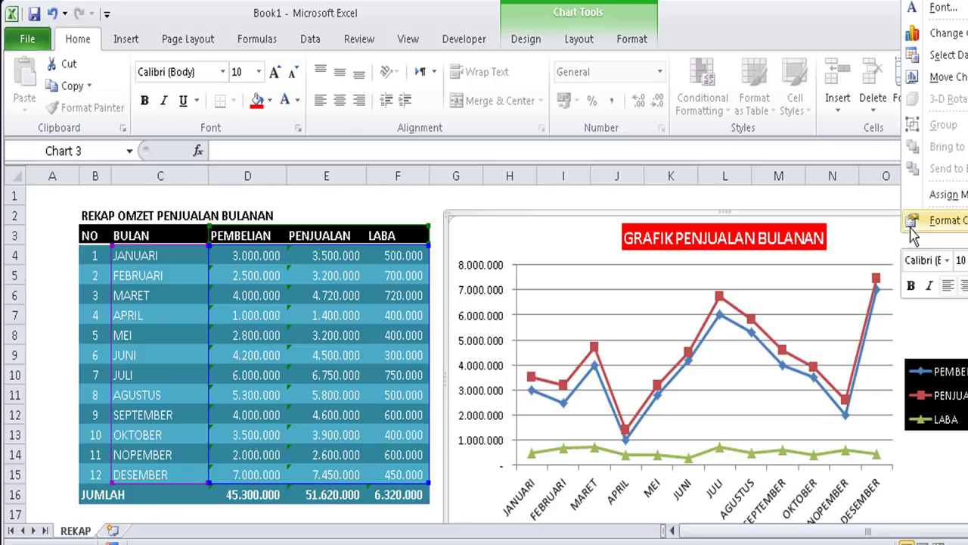
click(938, 221)
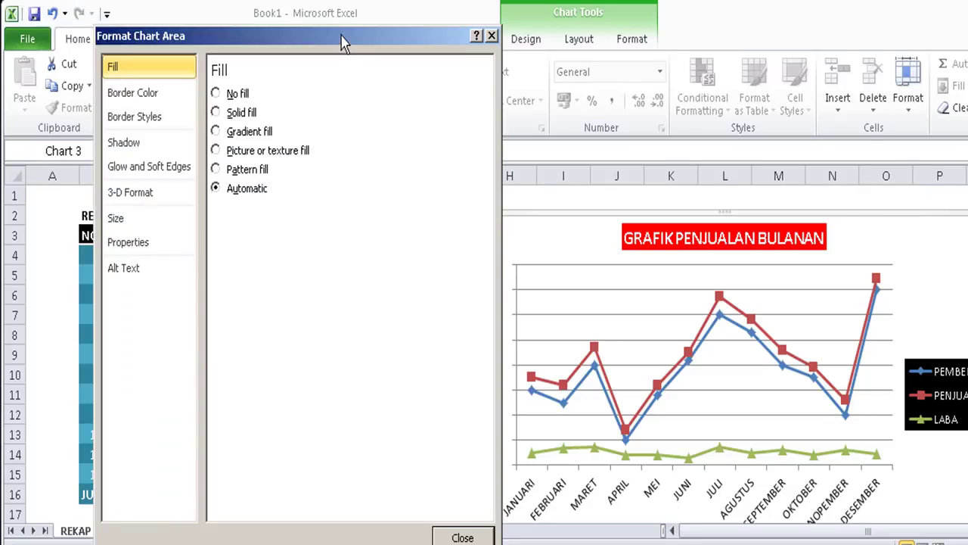
drag(346, 41, 361, 114)
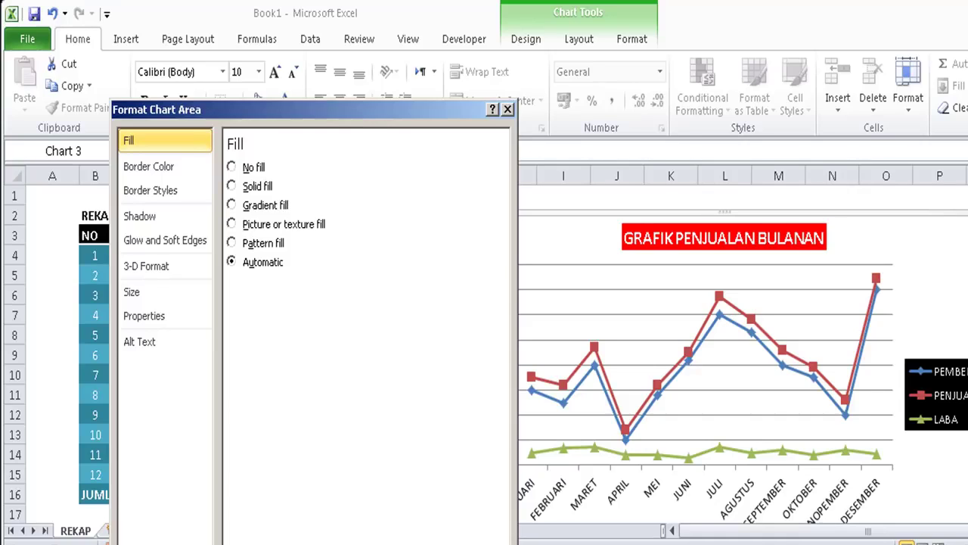
click(257, 186)
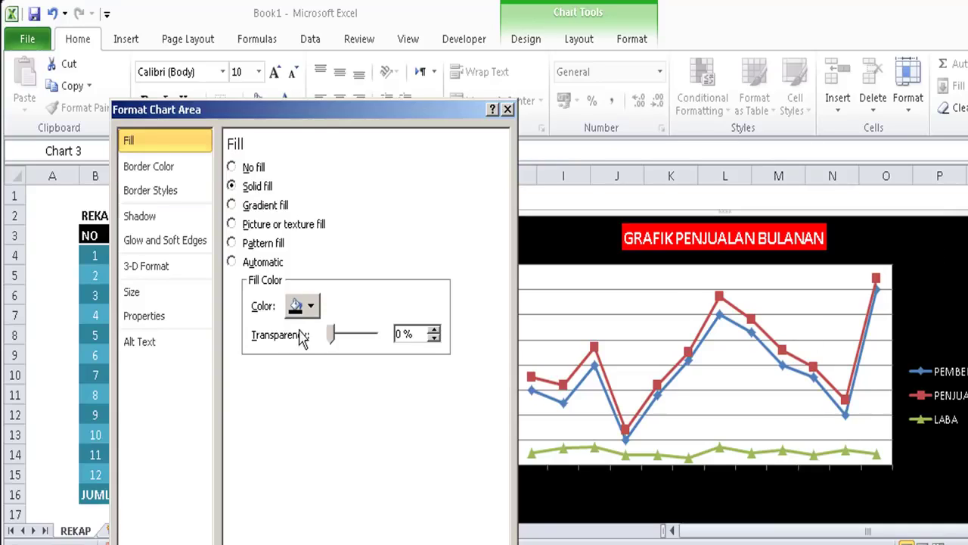
- Try a near-white shade, a light gray and standard yellow as the chart area's solid fill color
click(309, 306)
click(293, 363)
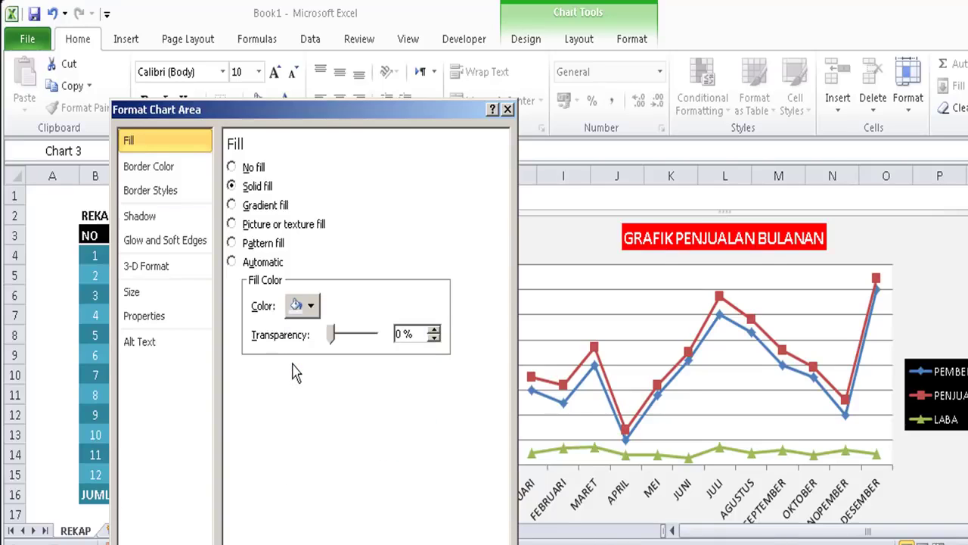
click(310, 306)
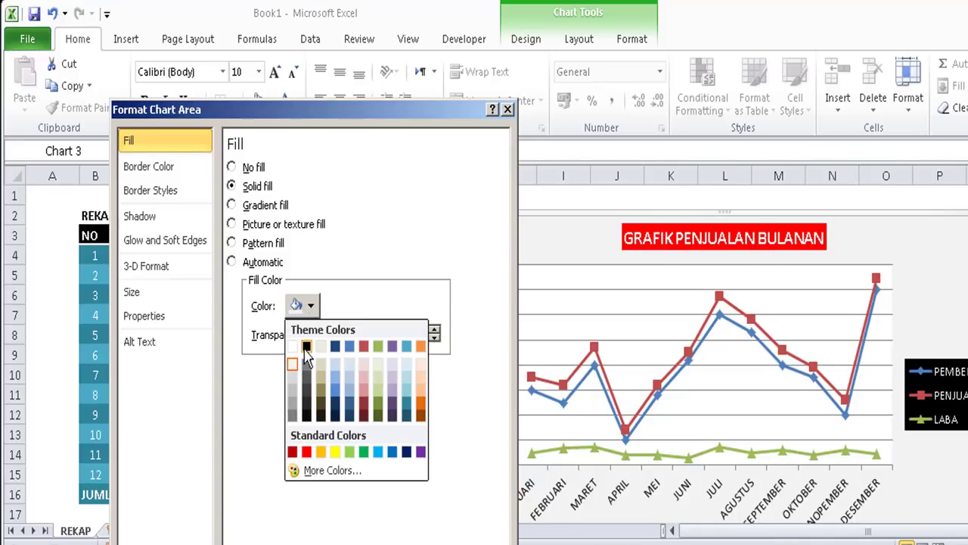
click(296, 381)
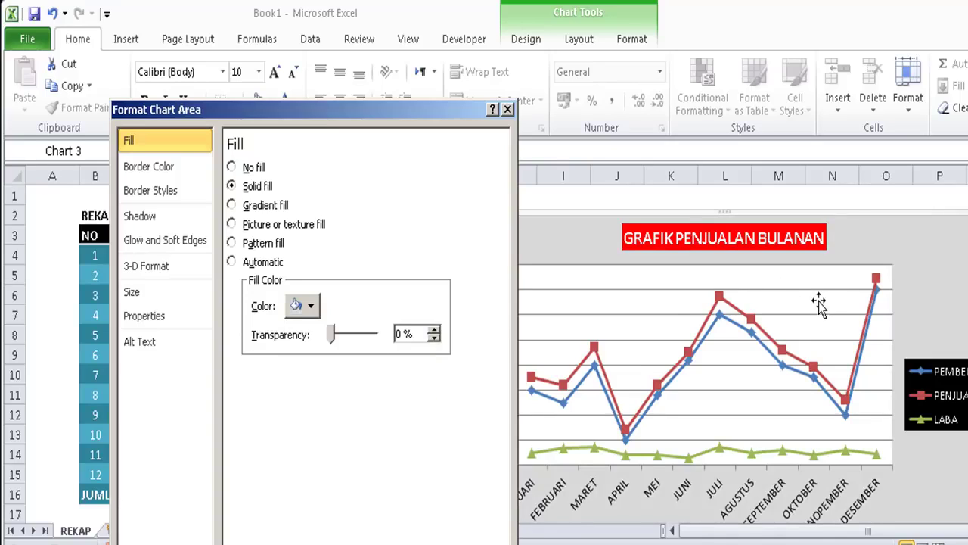
click(311, 306)
click(337, 459)
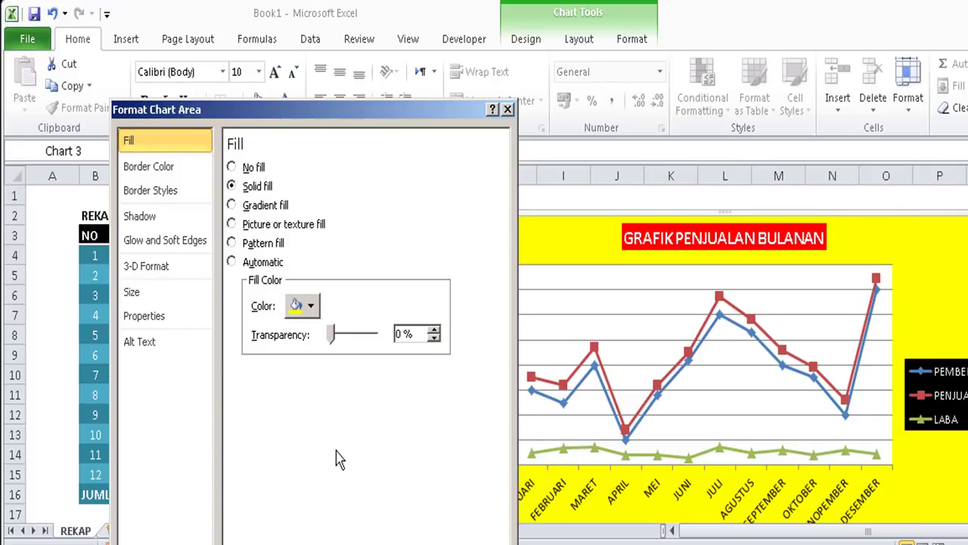
- Set the chart area's solid fill to a medium gray shade of white and close the Format Chart Area dialog
click(311, 306)
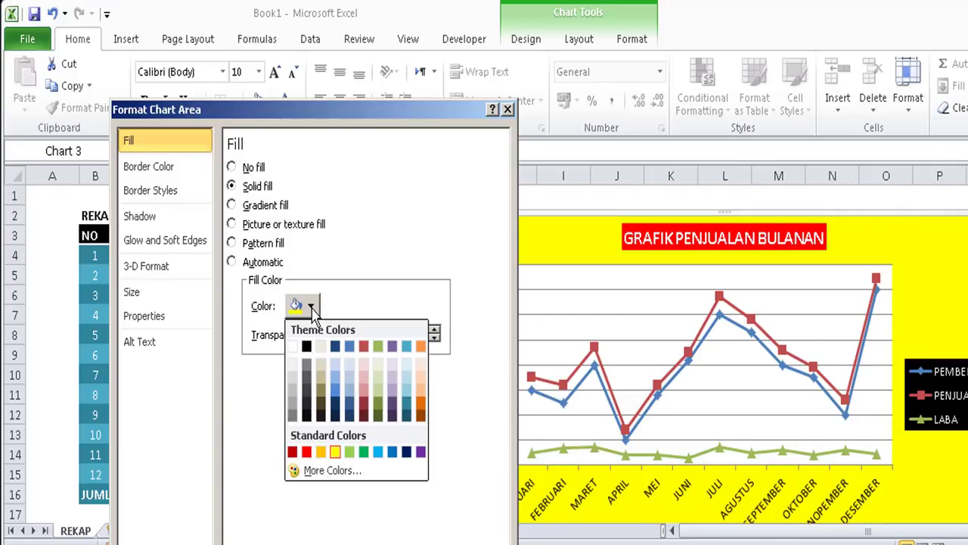
click(294, 389)
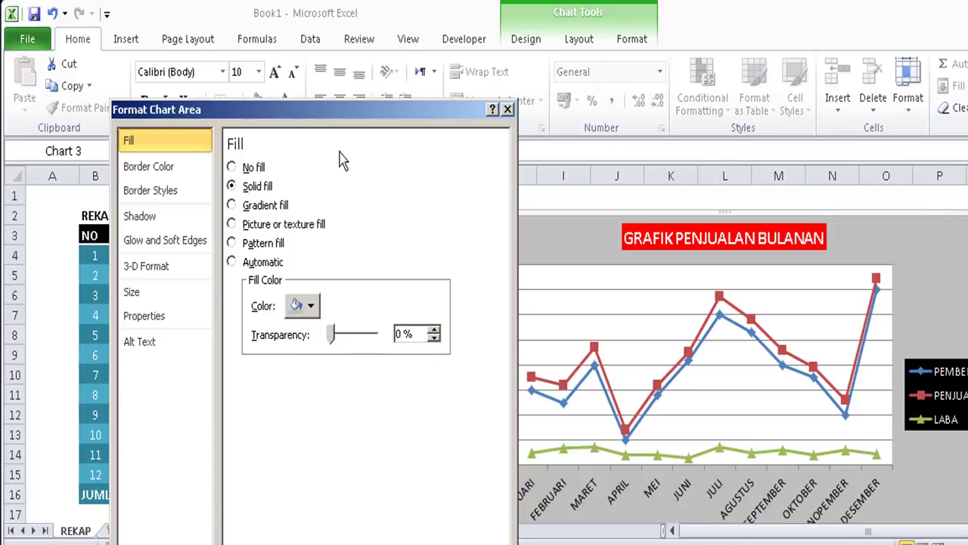
drag(352, 106, 358, 4)
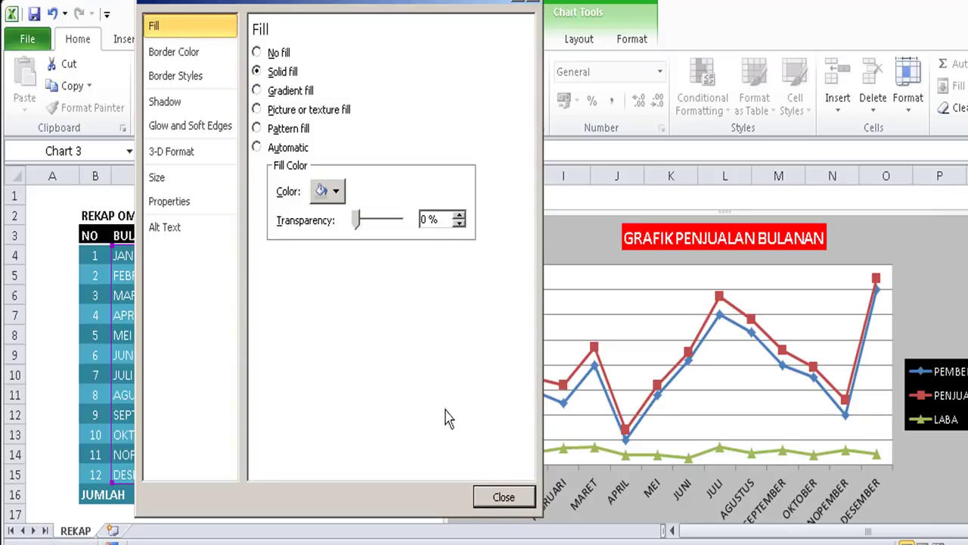
click(503, 497)
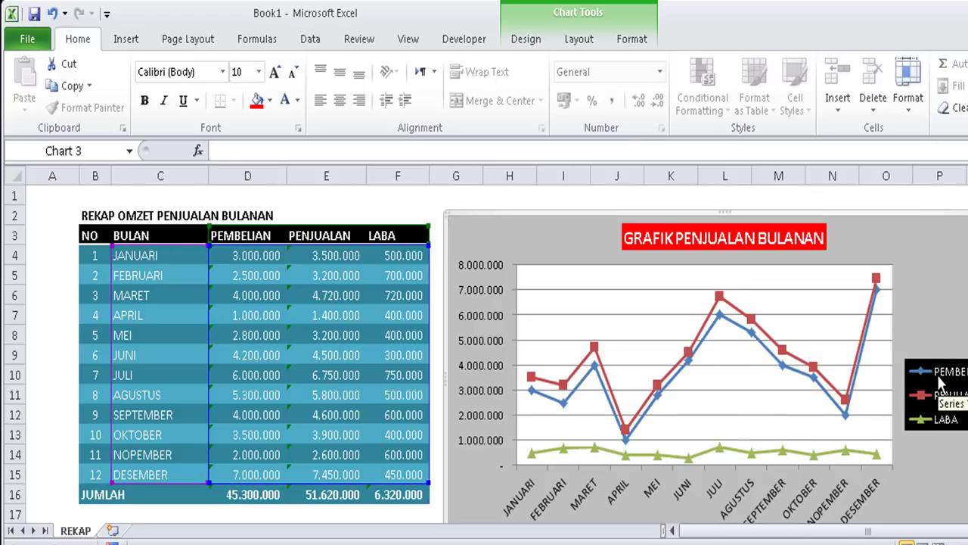
- Fill the markers of the PENJUALAN series with standard red
mouse_move(568, 387)
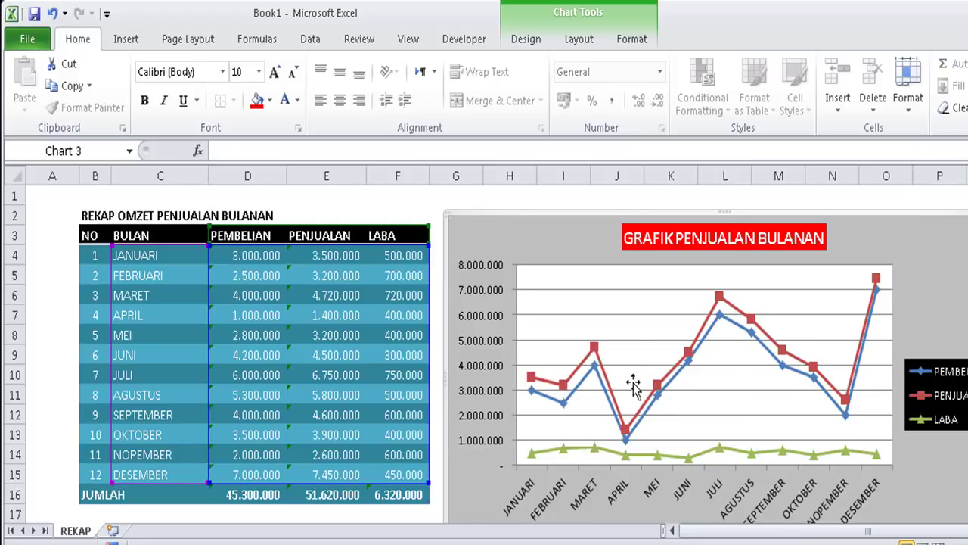
click(598, 353)
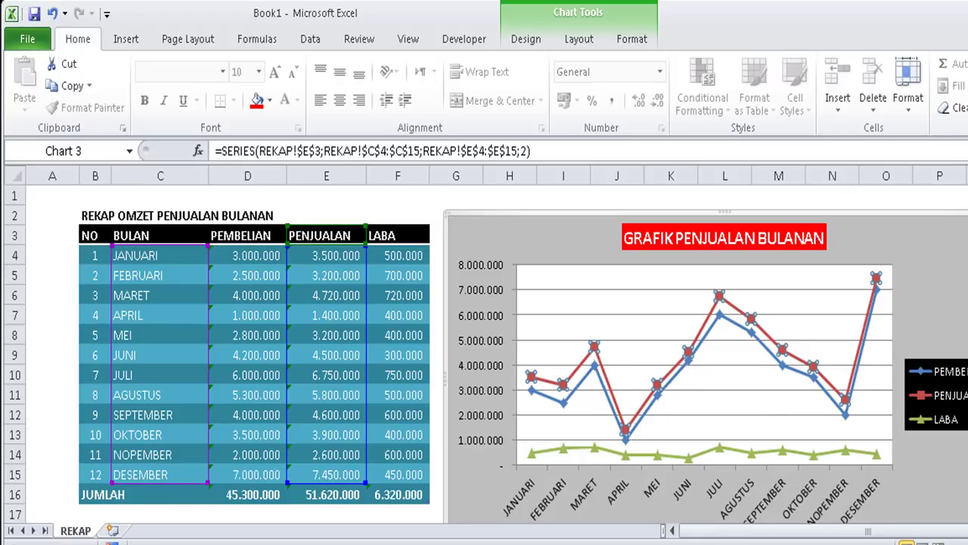
click(587, 41)
click(628, 42)
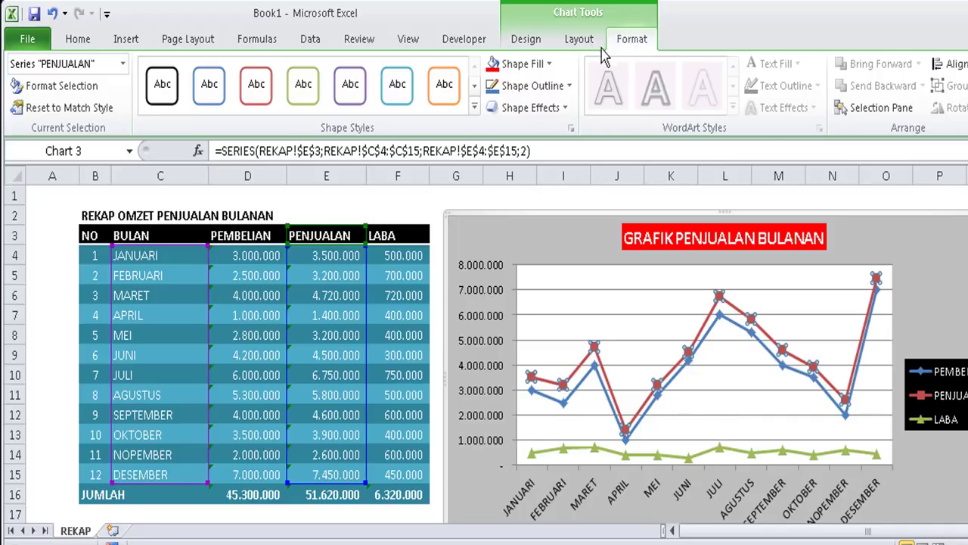
click(550, 64)
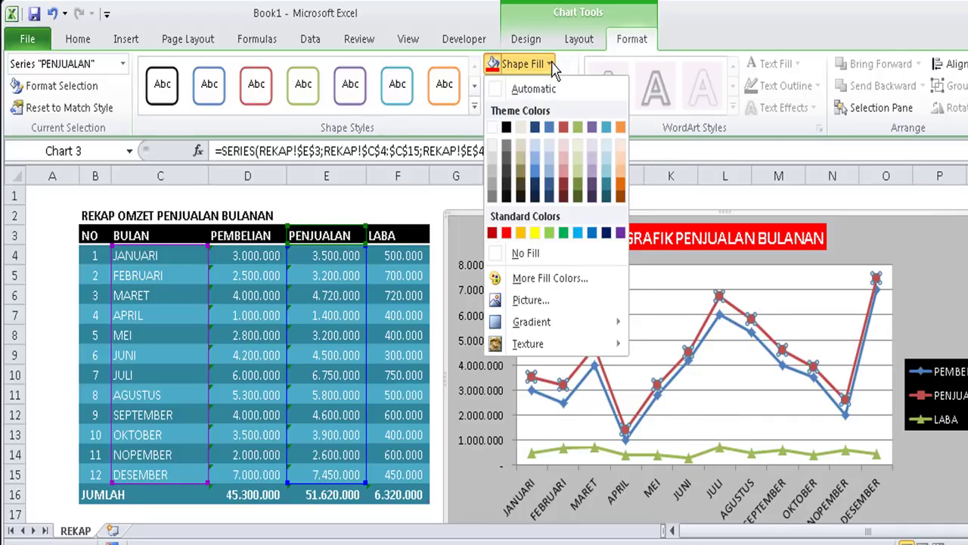
click(508, 235)
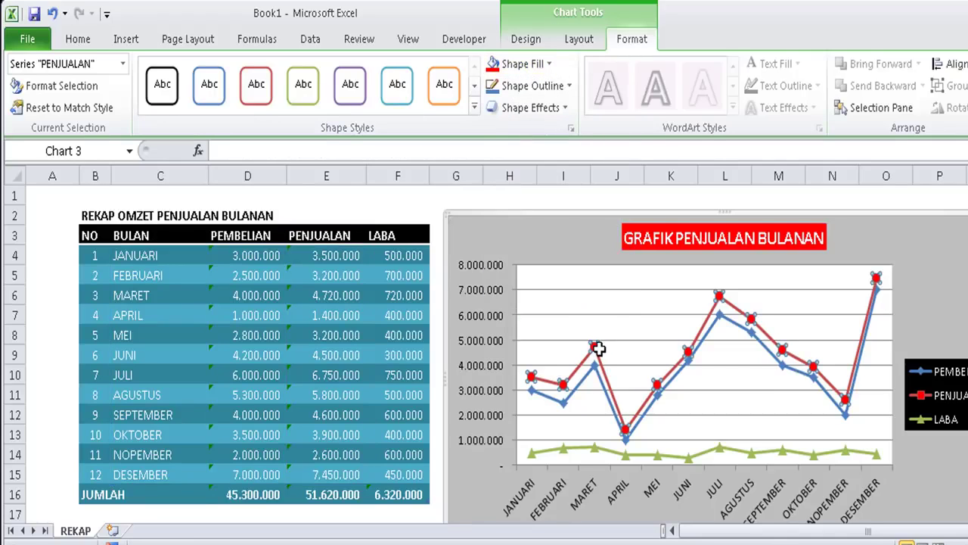
- Fill the markers of the PEMBELIAN series with standard dark blue
mouse_move(598, 347)
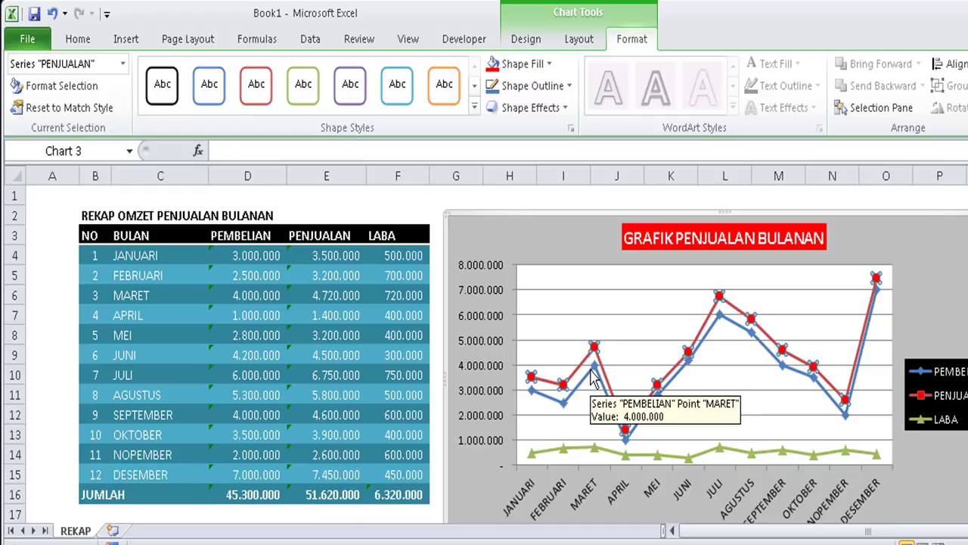
click(593, 378)
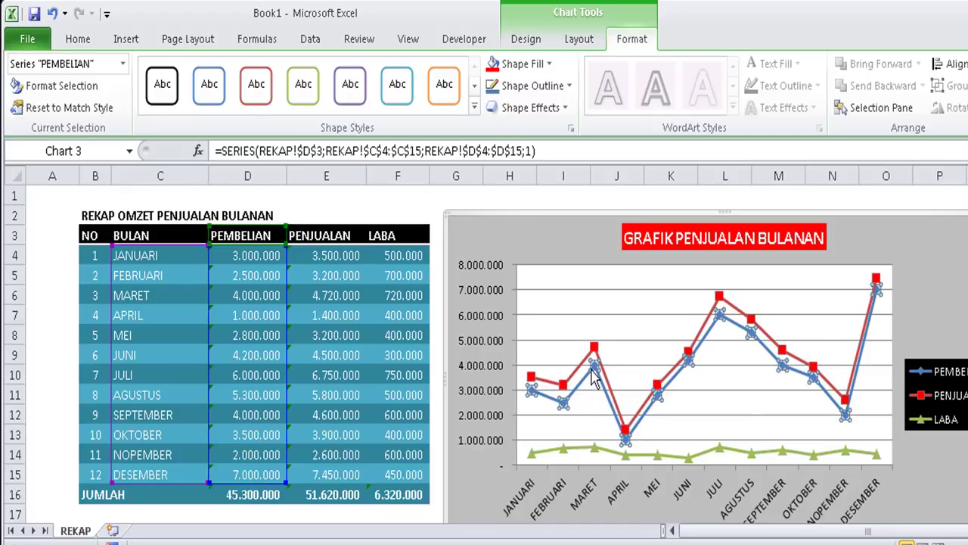
click(549, 67)
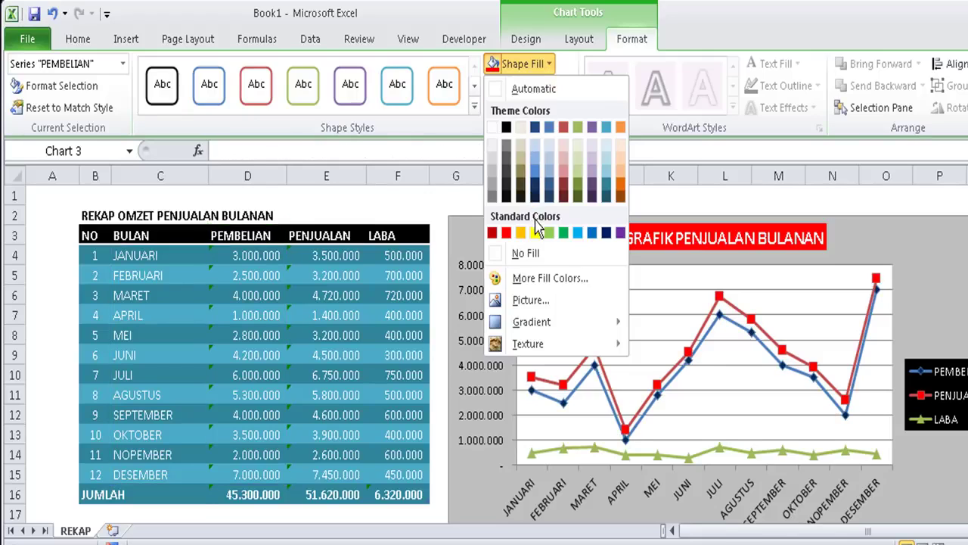
click(606, 233)
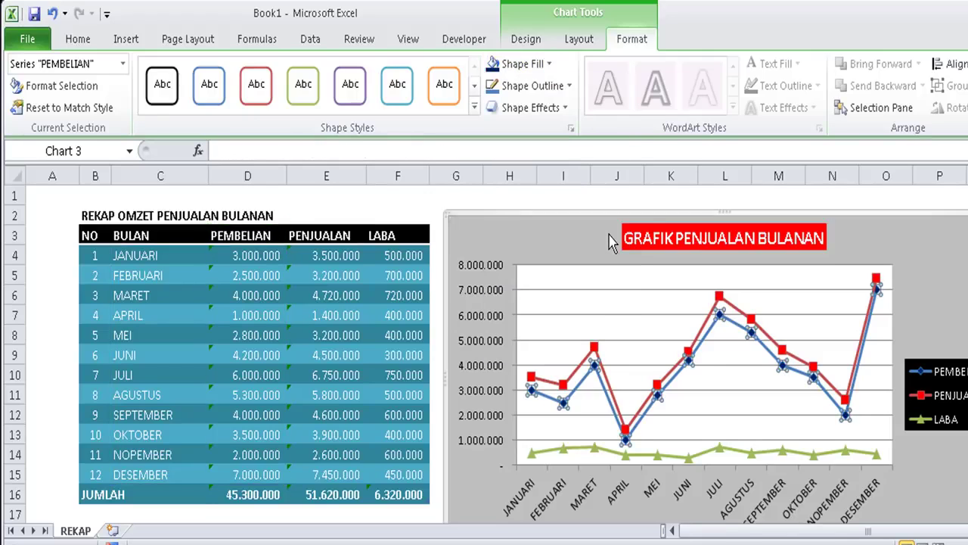
- Fill the markers of the LABA series with standard green and deselect the series
click(721, 449)
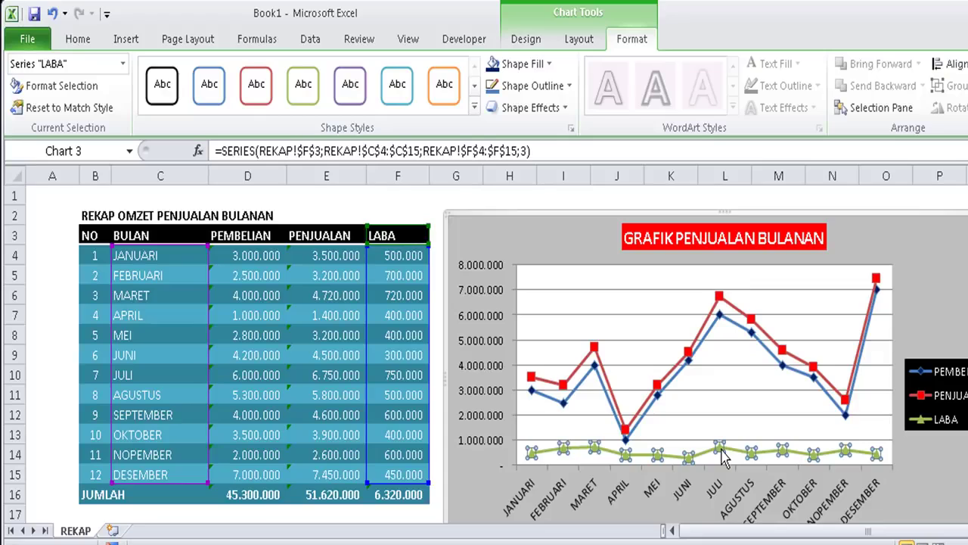
click(548, 65)
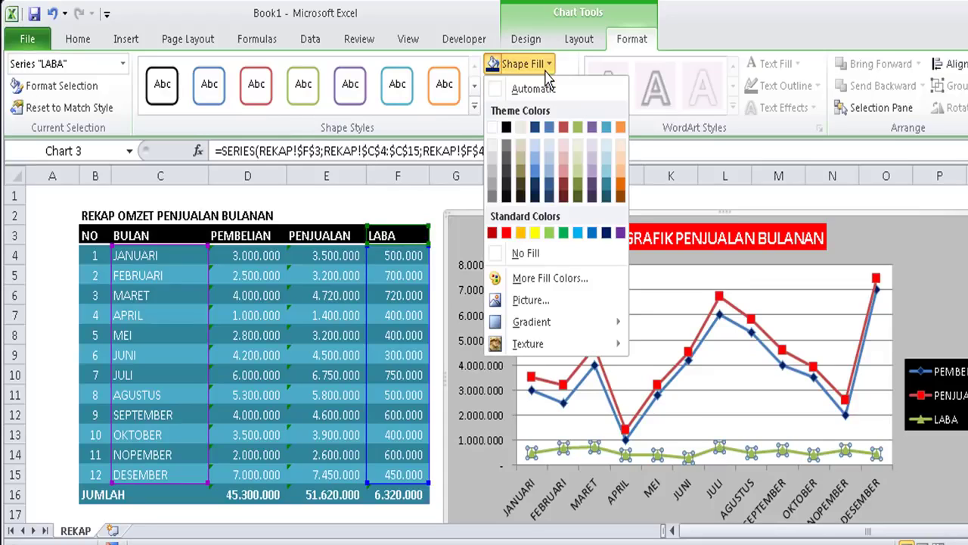
click(563, 233)
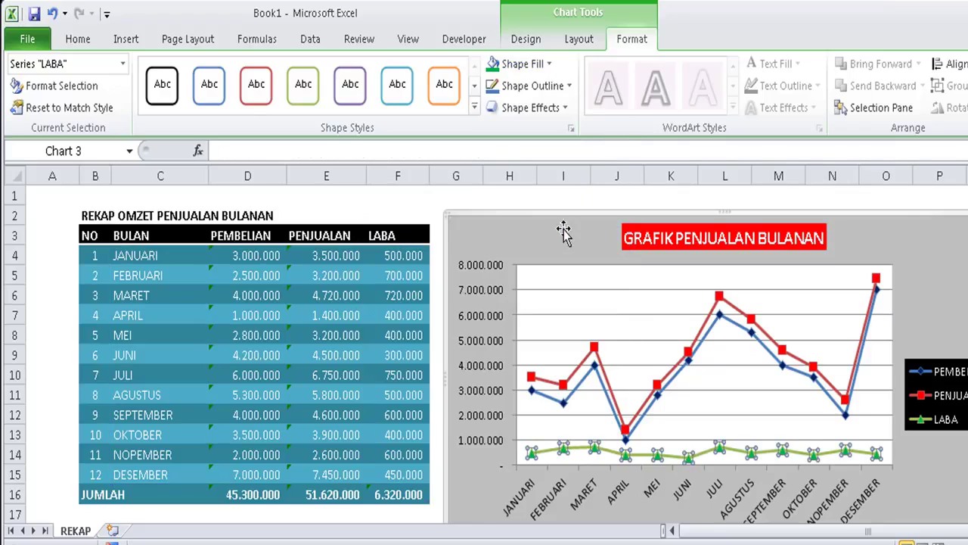
click(925, 260)
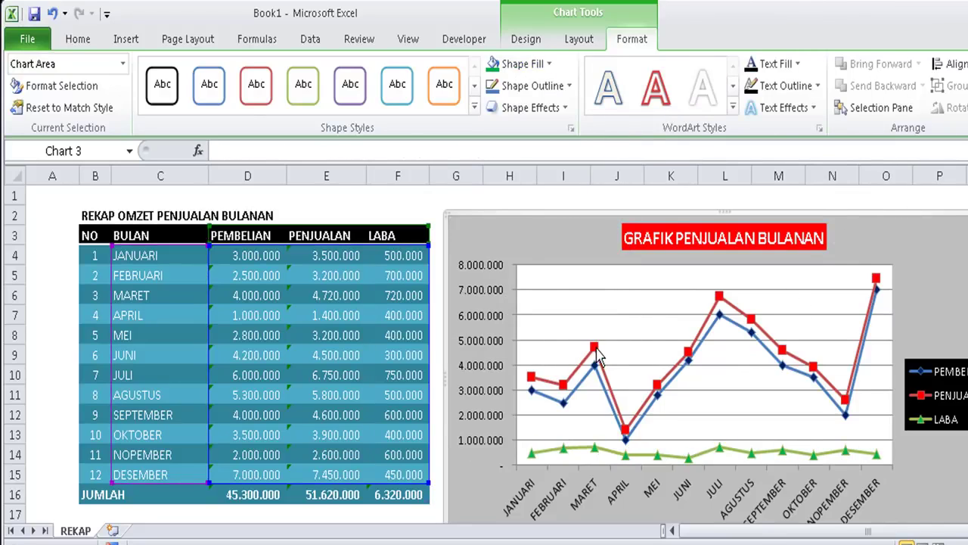
- Add data labels to the PENJUALAN series
mouse_move(598, 355)
click(594, 348)
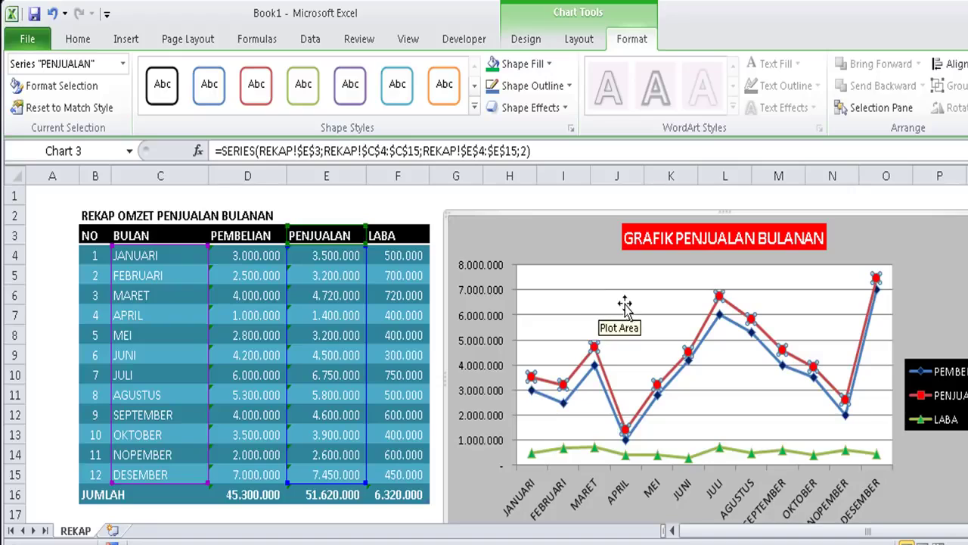
mouse_move(597, 351)
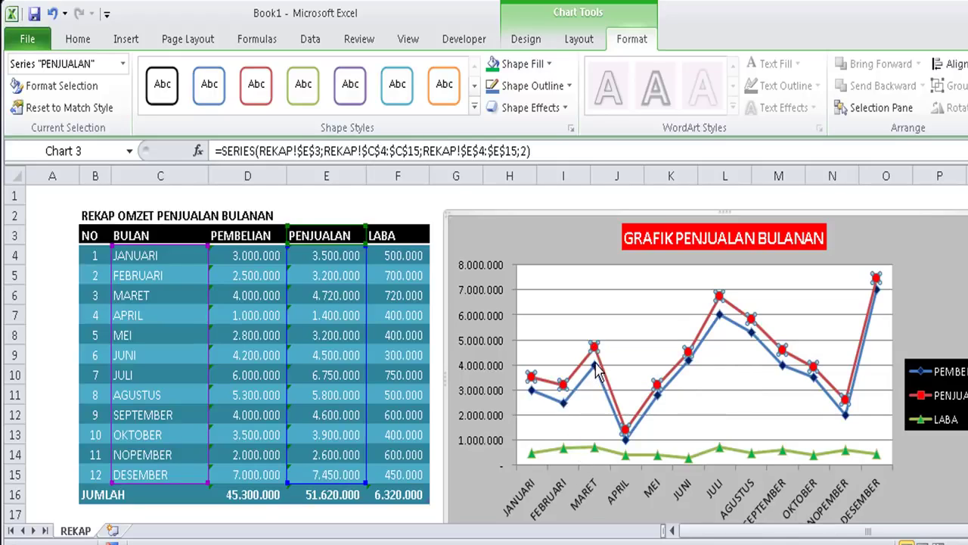
click(614, 311)
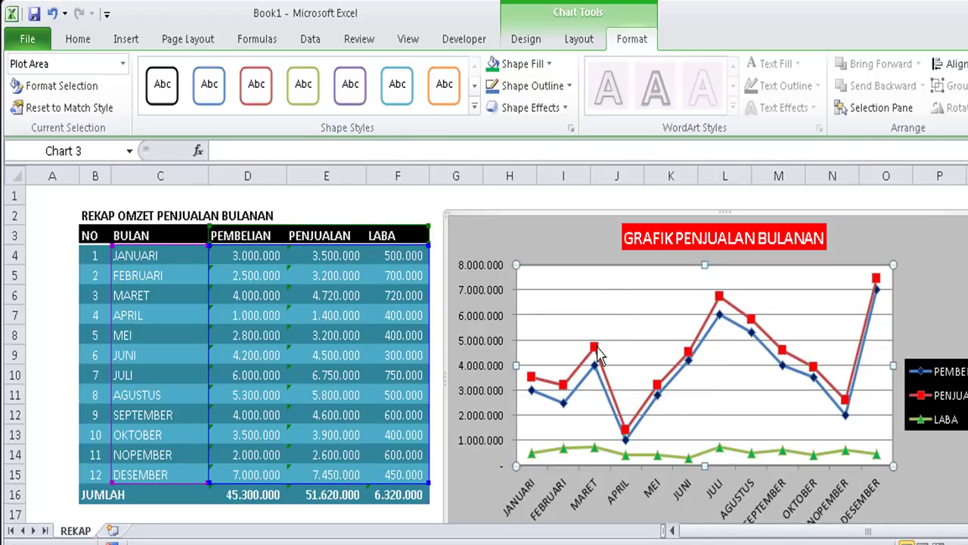
click(594, 349)
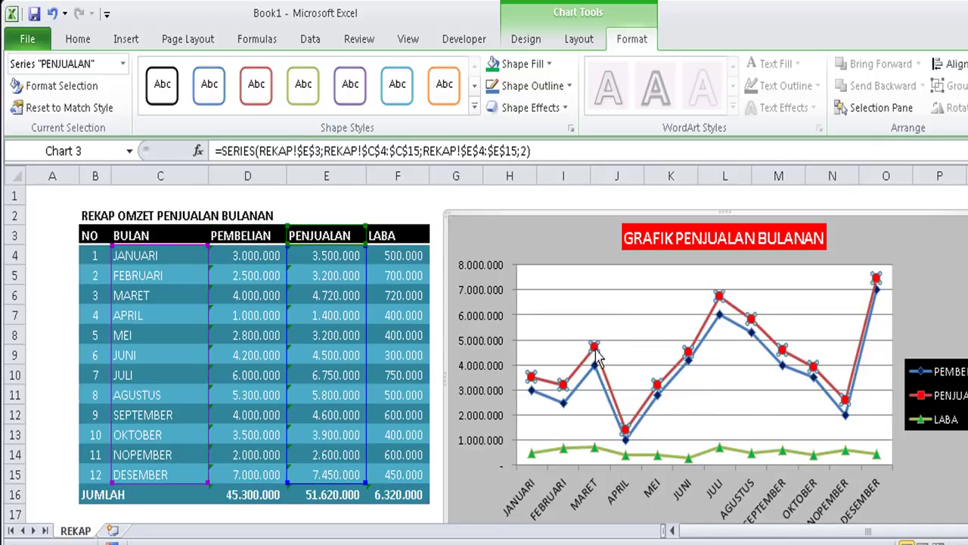
right_click(597, 358)
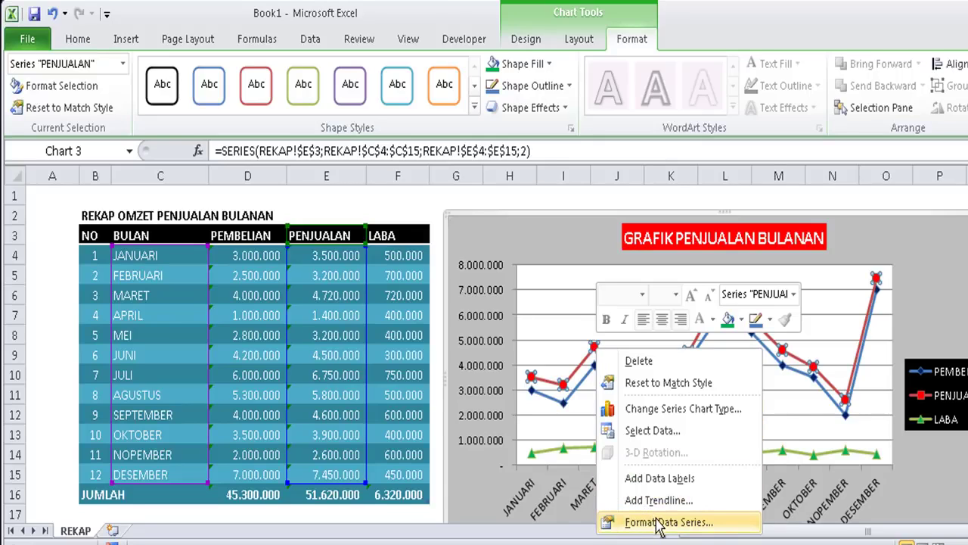
click(680, 488)
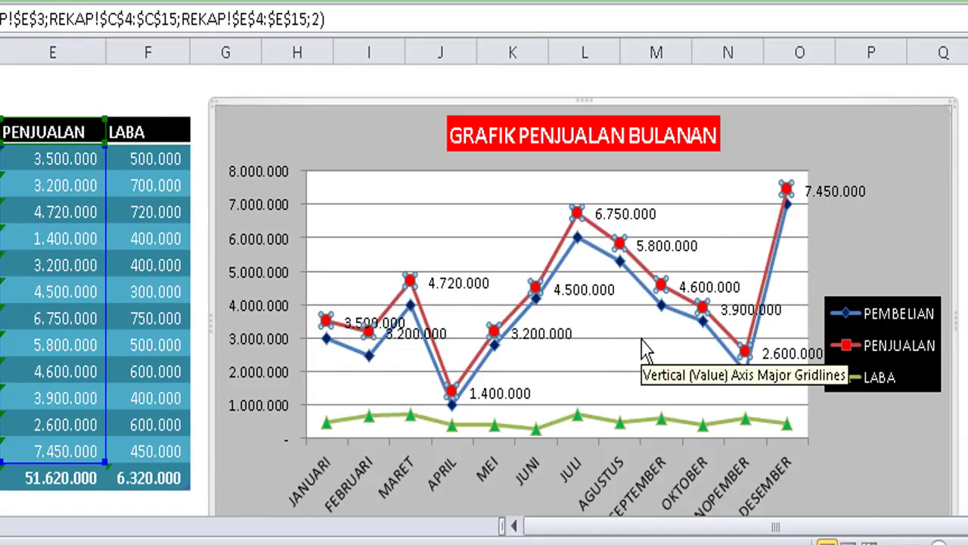
- Turn off the Value option in the PENJUALAN data labels' format settings and close the dialog
right_click(411, 279)
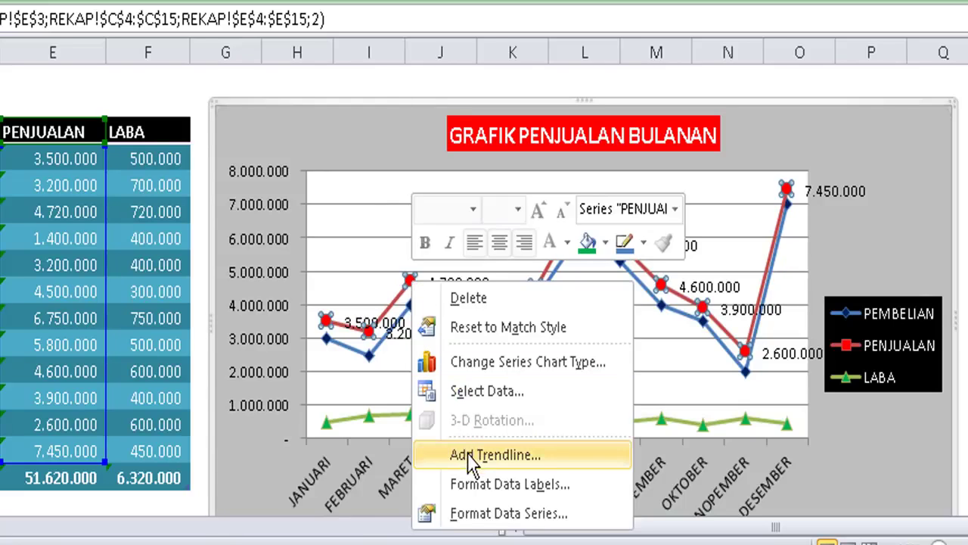
click(522, 488)
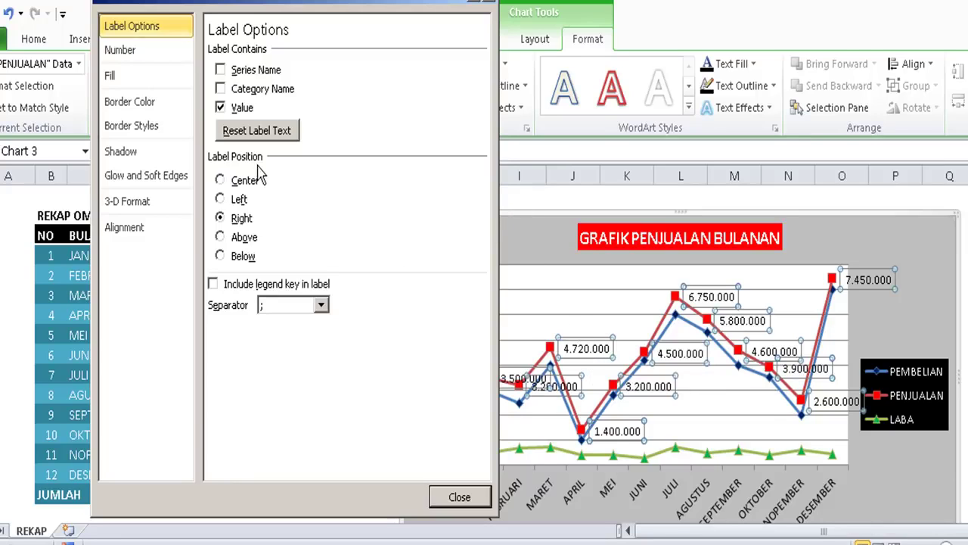
click(222, 109)
click(222, 108)
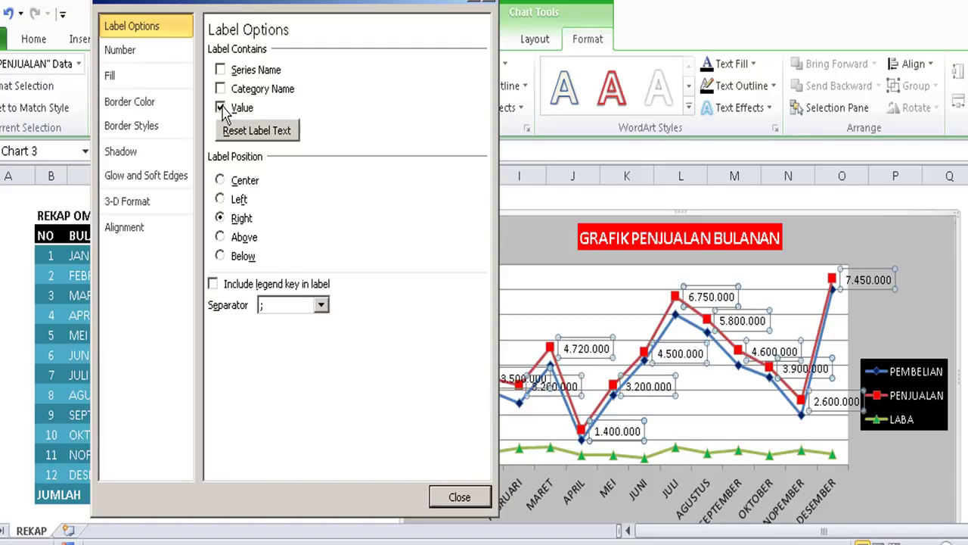
click(221, 109)
click(221, 108)
click(221, 108)
click(222, 108)
click(222, 109)
click(459, 497)
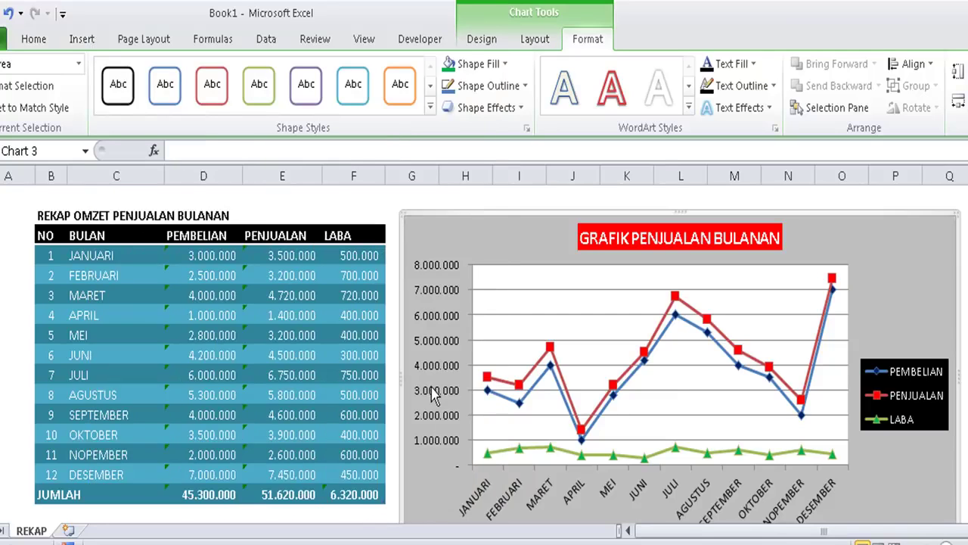
- Add data labels to the LABA series
click(520, 452)
right_click(519, 451)
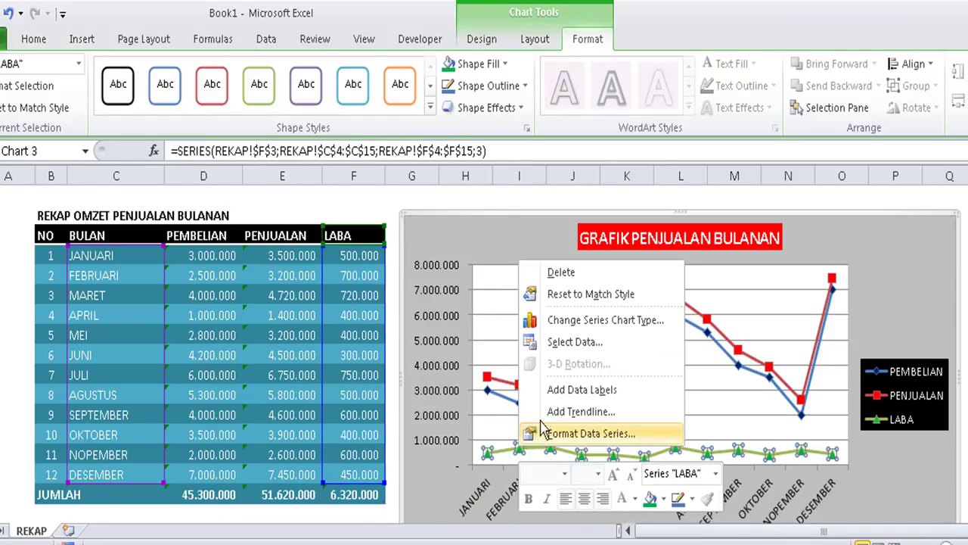
click(561, 399)
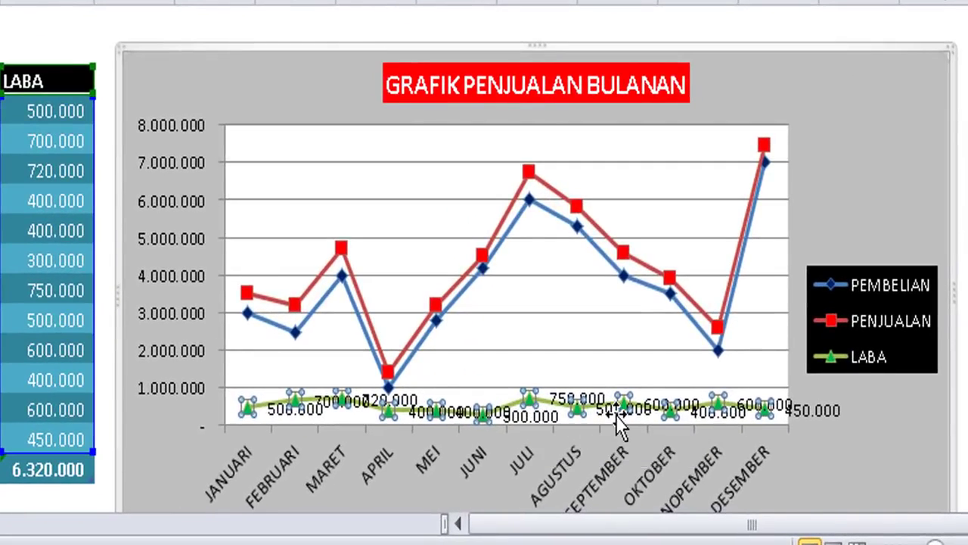
- Turn off the Value option in the LABA data labels' format settings and close the dialog
right_click(297, 409)
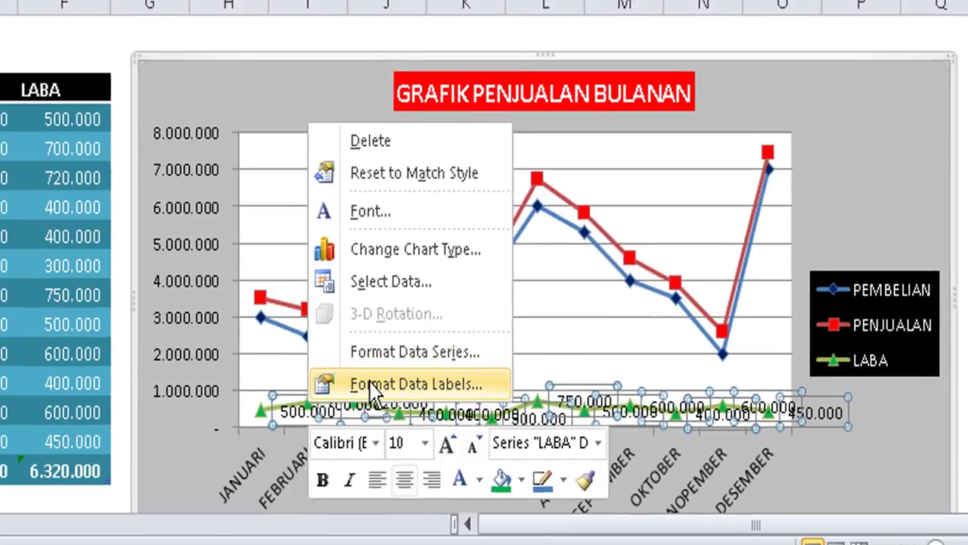
click(344, 381)
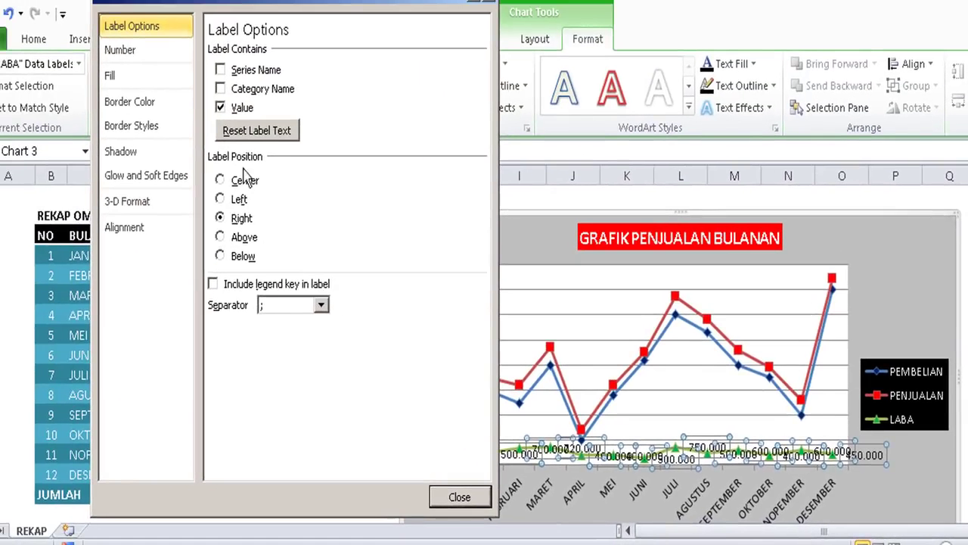
click(159, 60)
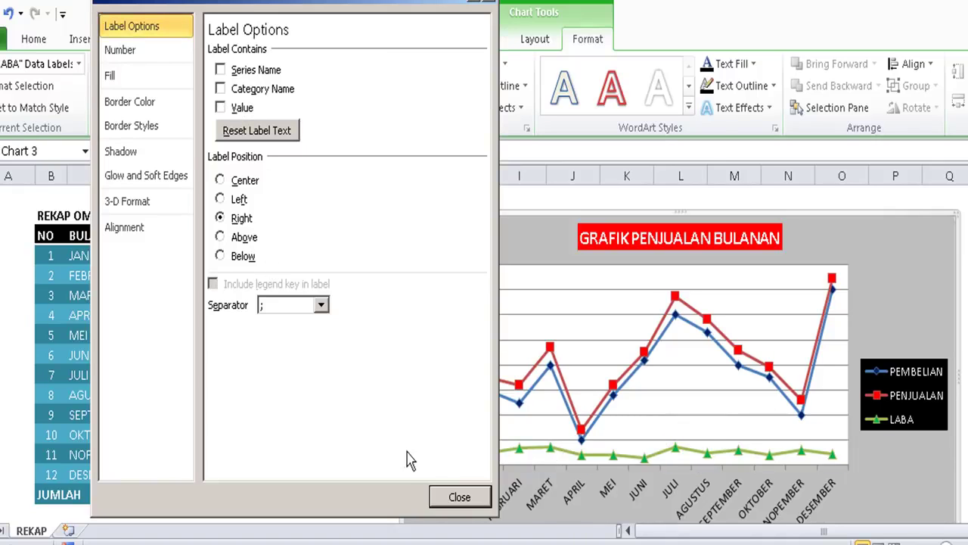
click(459, 497)
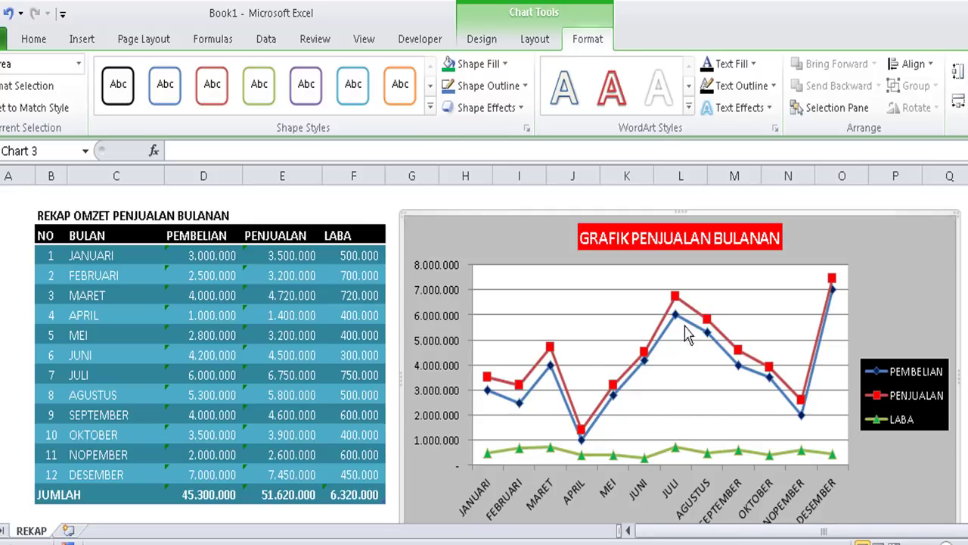
scroll(874, 339, down, 2)
scroll(929, 357, up, 2)
- Give the chart's plot area a solid fill in a medium blue theme shade
mouse_move(685, 323)
click(619, 280)
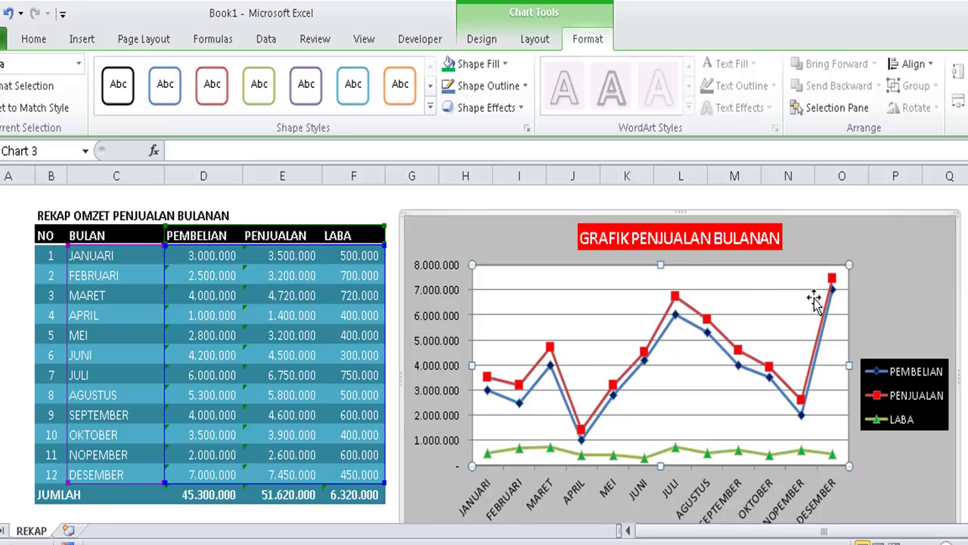
double_click(644, 276)
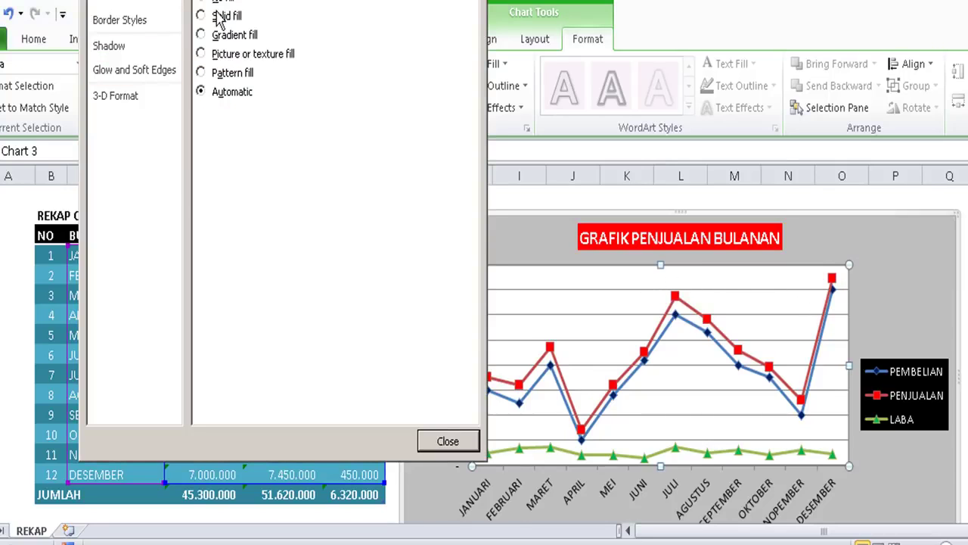
drag(280, 0, 320, 3)
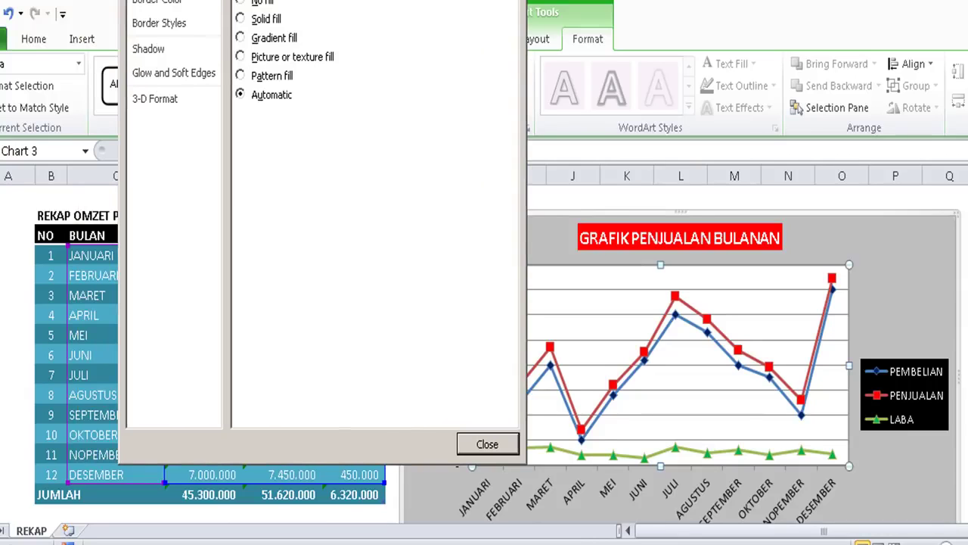
click(262, 22)
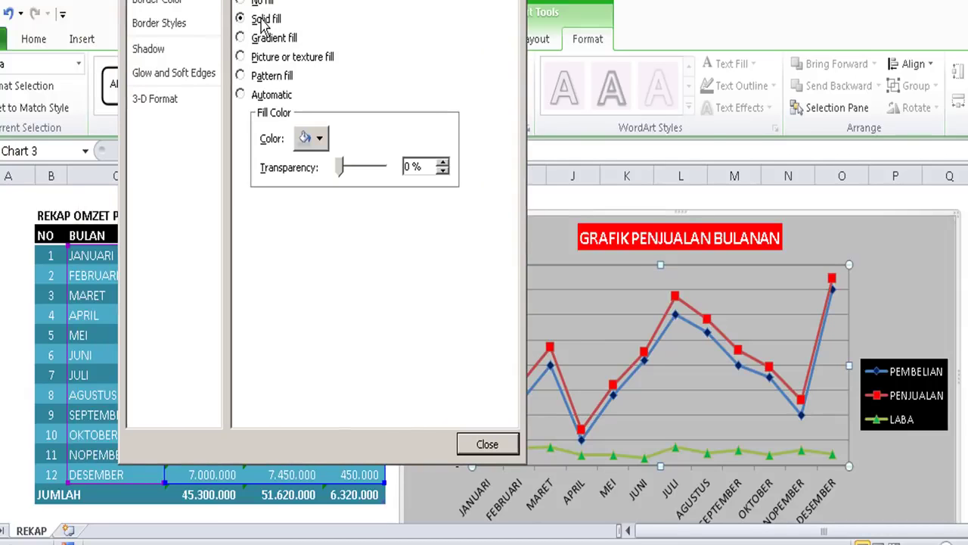
click(318, 140)
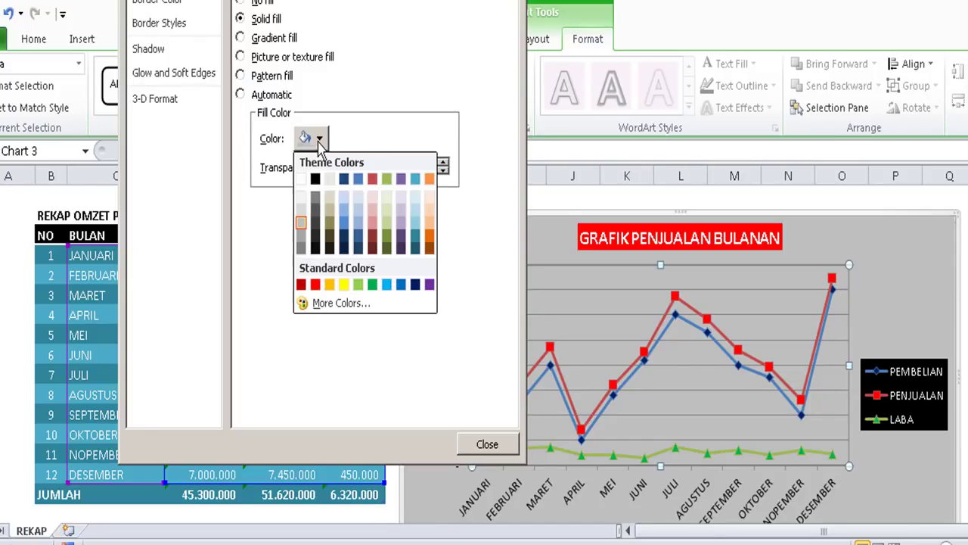
click(344, 231)
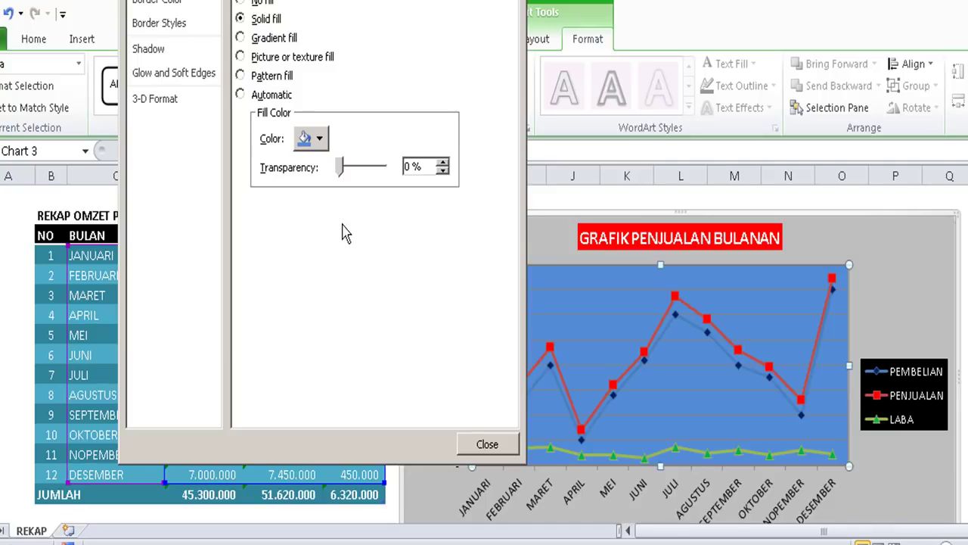
- Change the plot area's solid fill to the lightest orange theme shade and close the format settings
click(319, 140)
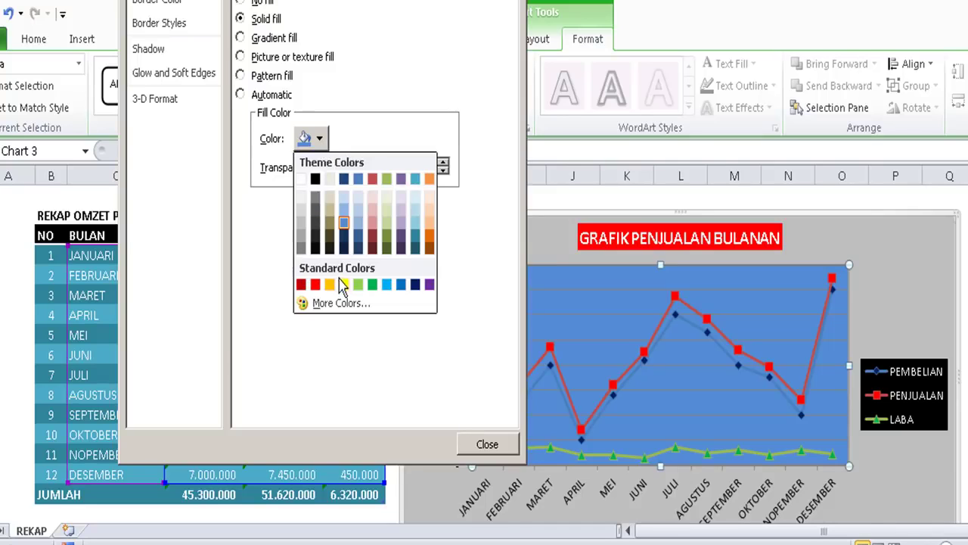
click(430, 199)
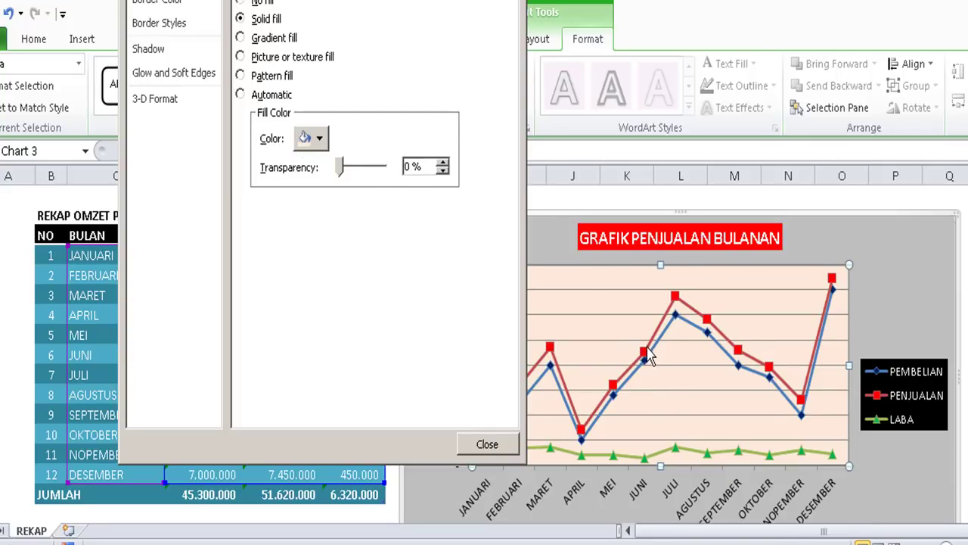
mouse_move(647, 363)
click(469, 444)
key(Escape)
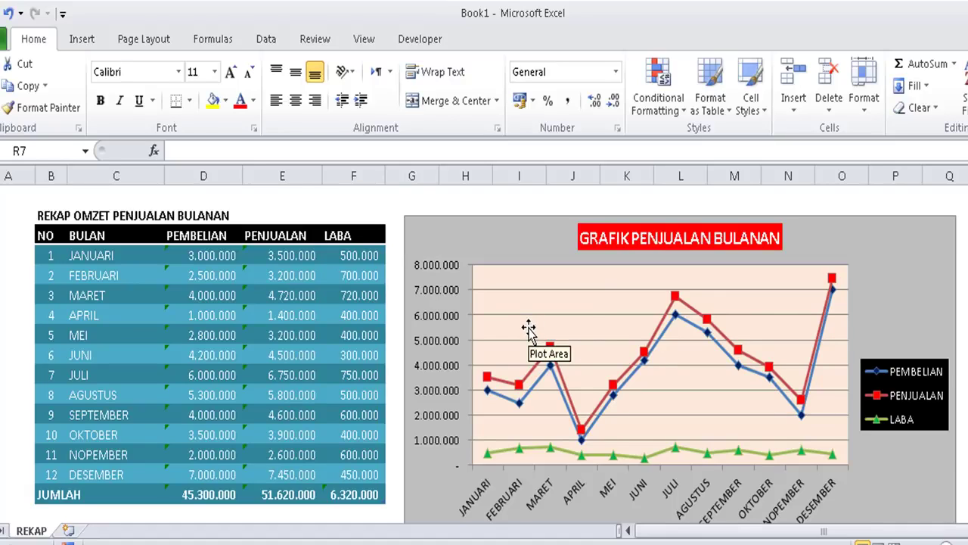
click(917, 374)
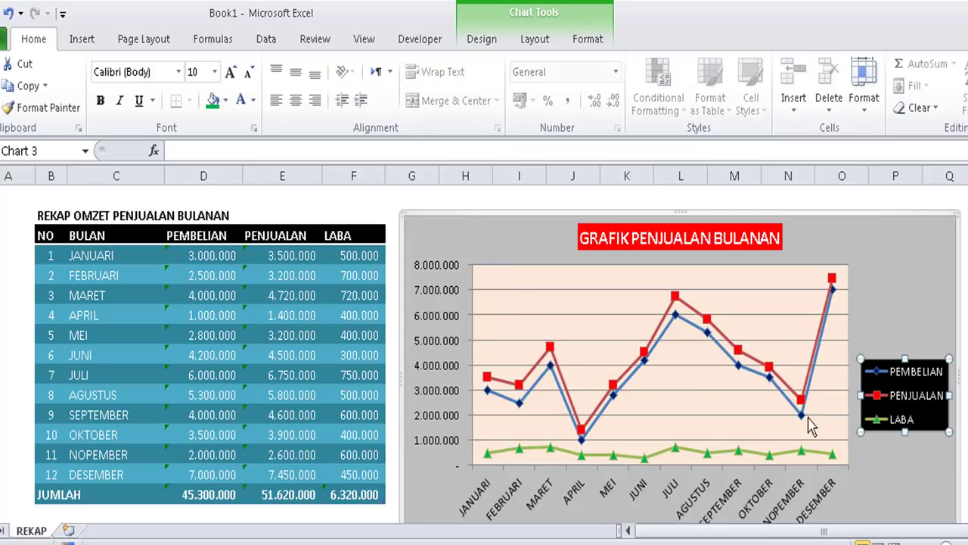
click(717, 247)
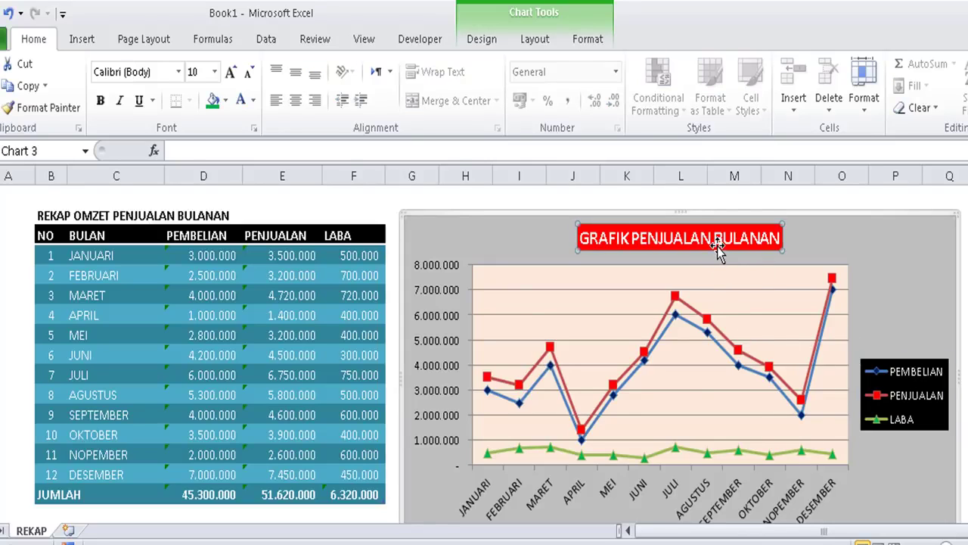
click(460, 344)
click(553, 354)
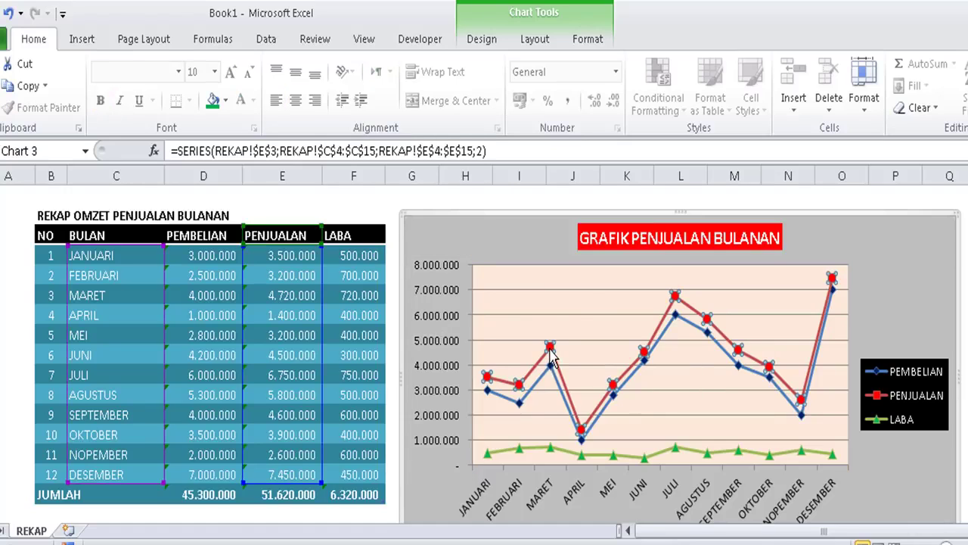
click(588, 290)
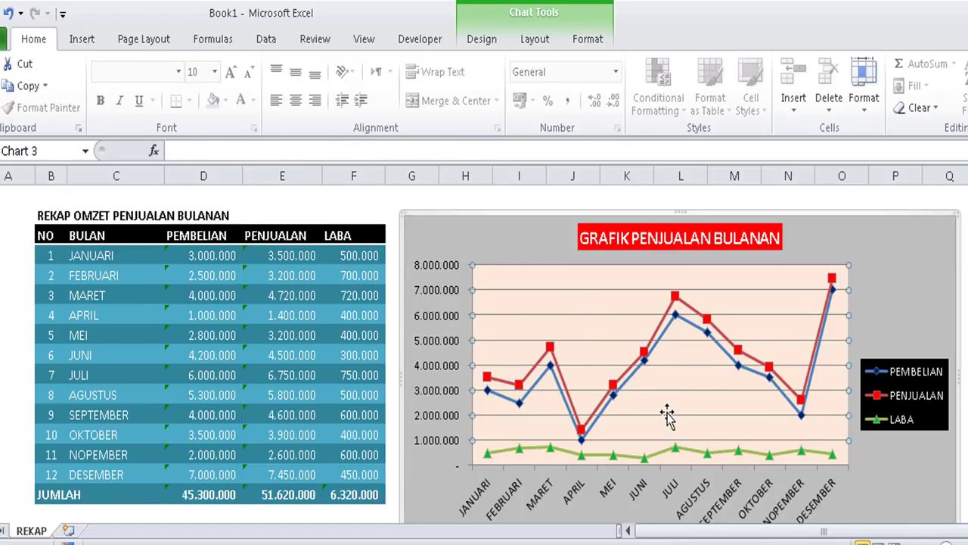
click(962, 282)
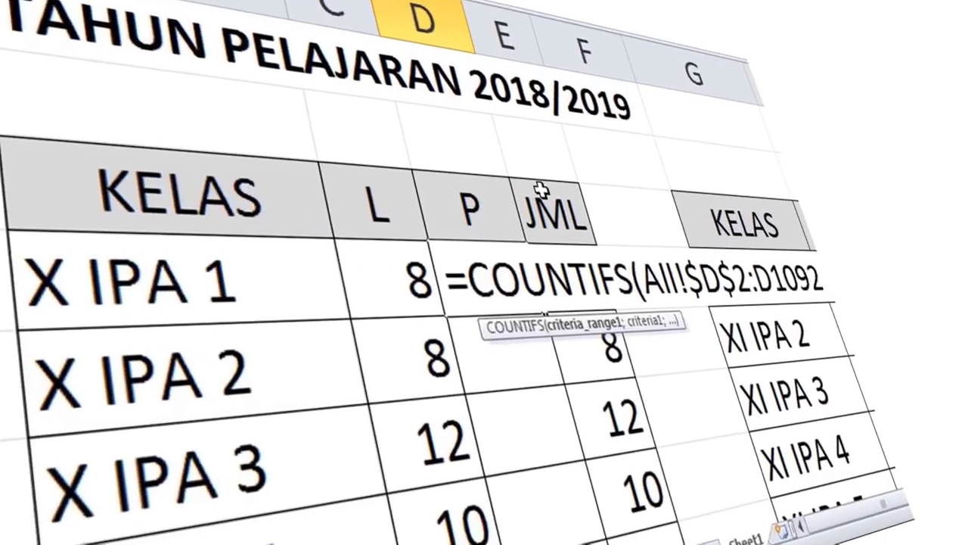
click(553, 184)
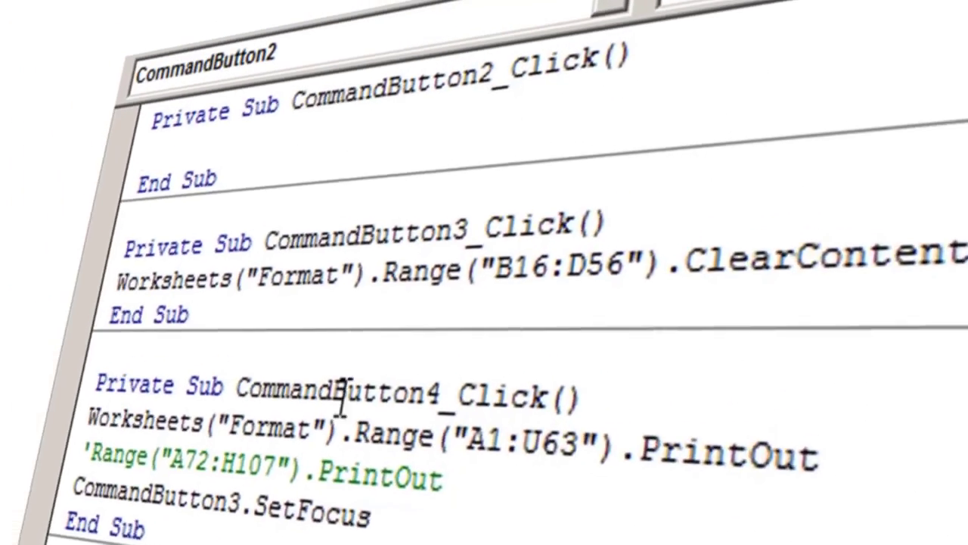
text(call copydat)
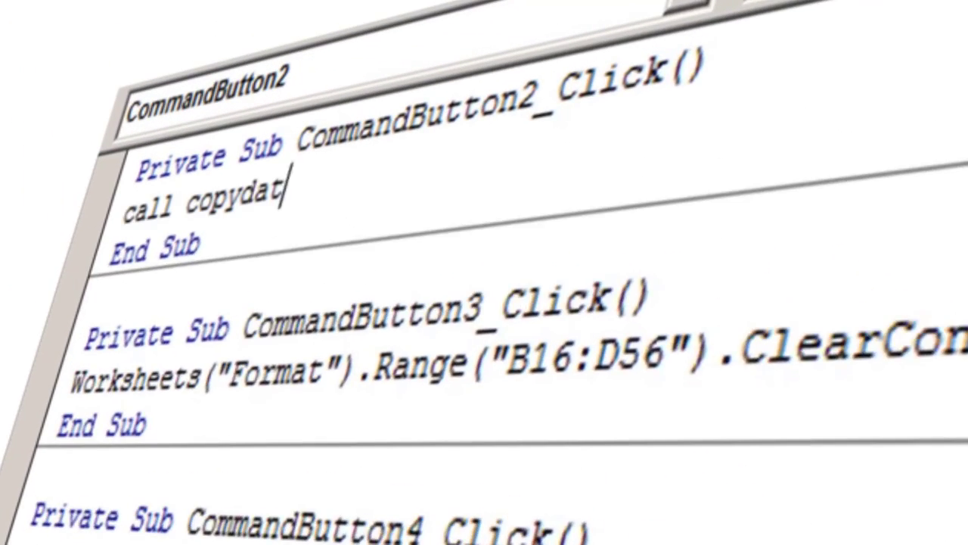